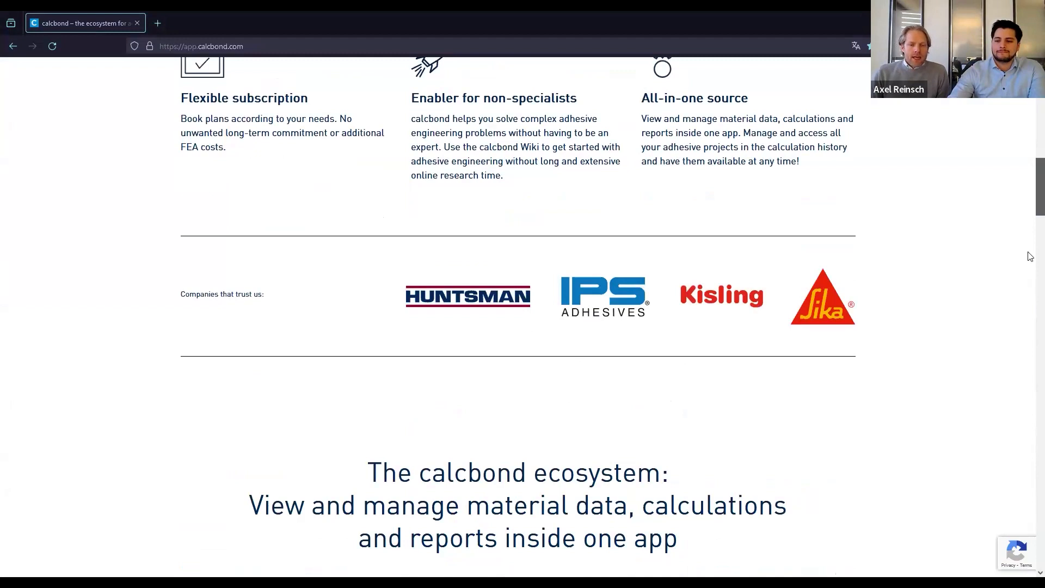
- Examine the landing page's ecosystem overview of Automated FEA, analytical calculations and the adhesive material database
scroll(1030, 240, down, 5)
scroll(1030, 220, up, 4)
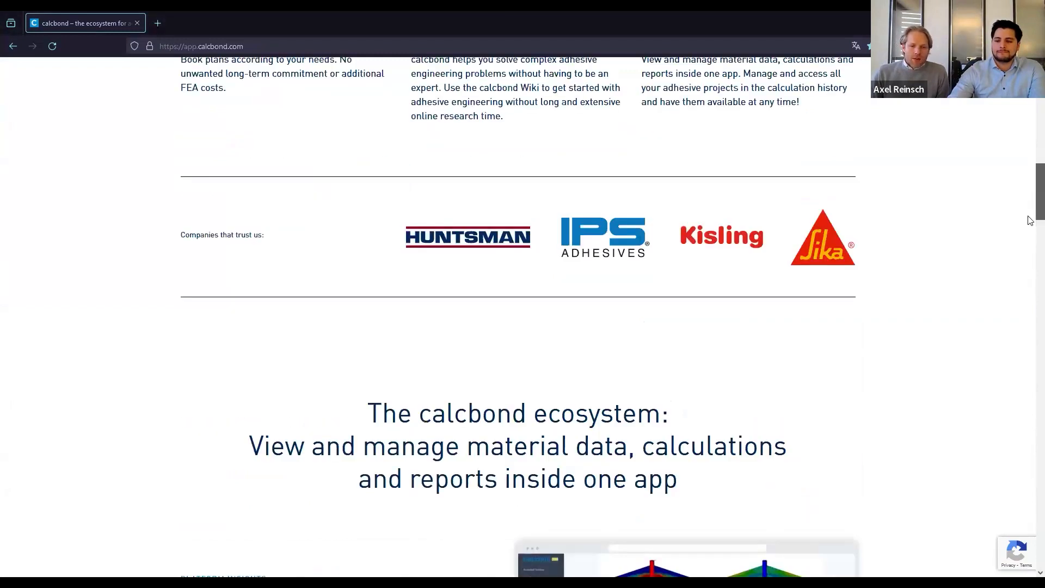
scroll(1029, 240, down, 5)
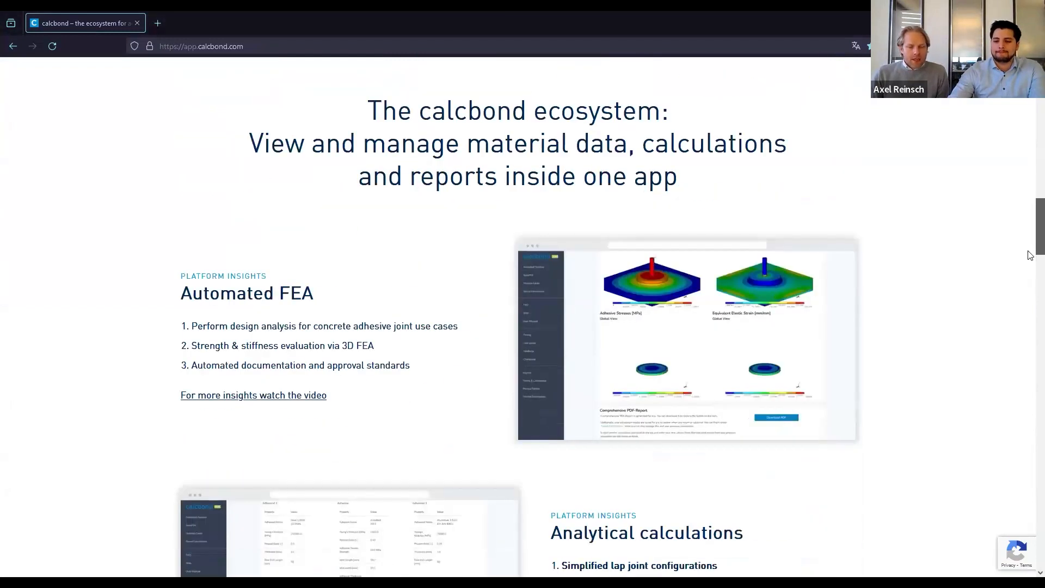
scroll(1031, 255, down, 1)
scroll(1030, 277, down, 7)
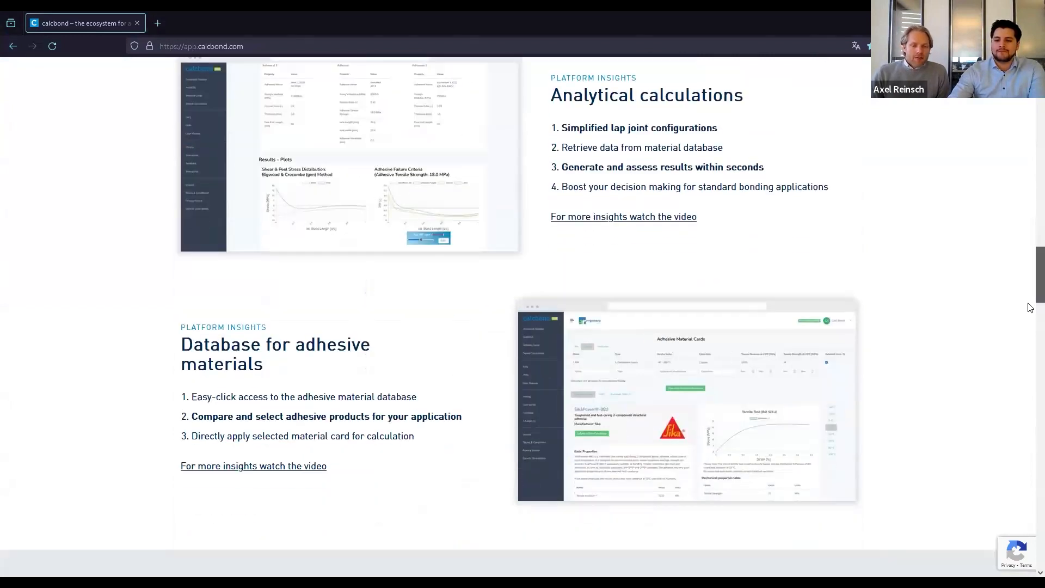
scroll(1031, 309, down, 5)
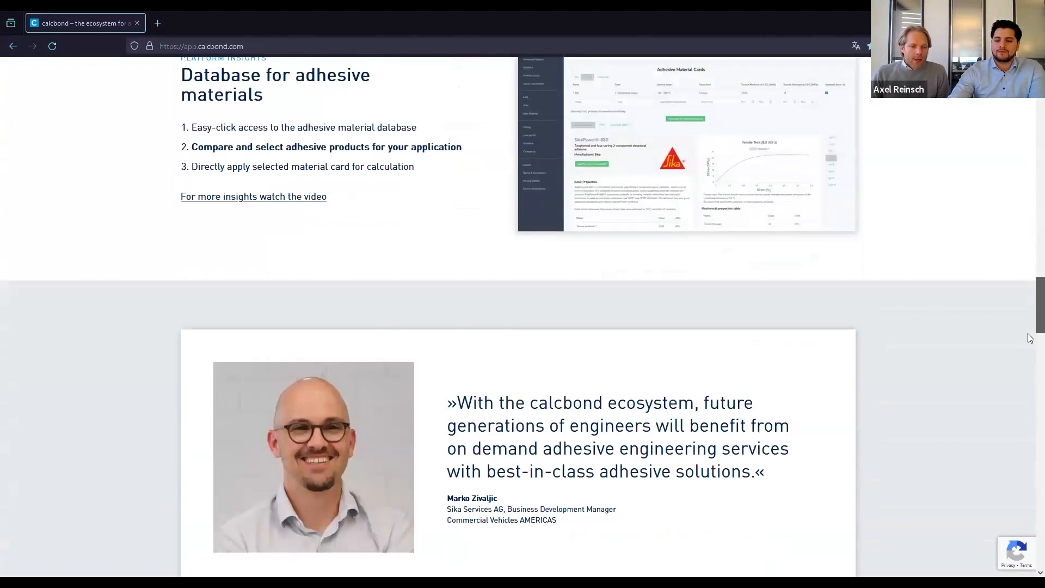
scroll(1029, 322, up, 9)
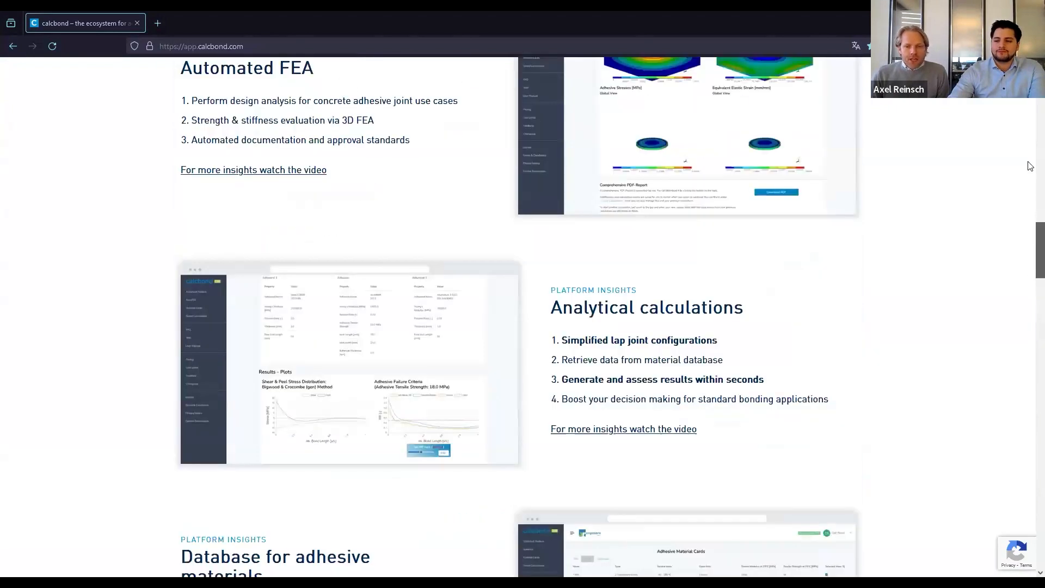
scroll(1028, 164, up, 12)
- Go from the sign-up form to the login form and log in with the existing account
click(775, 94)
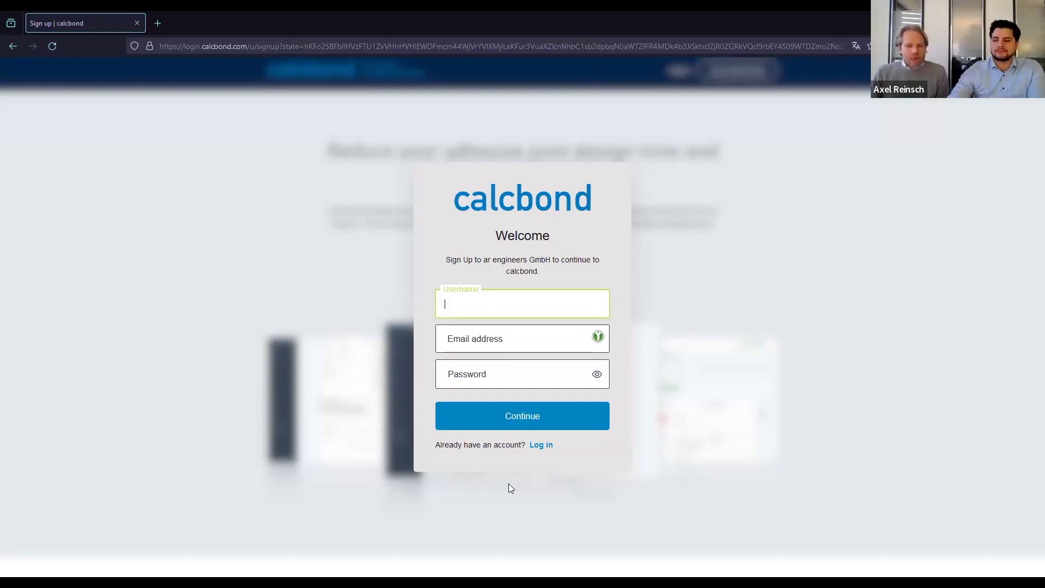
click(542, 445)
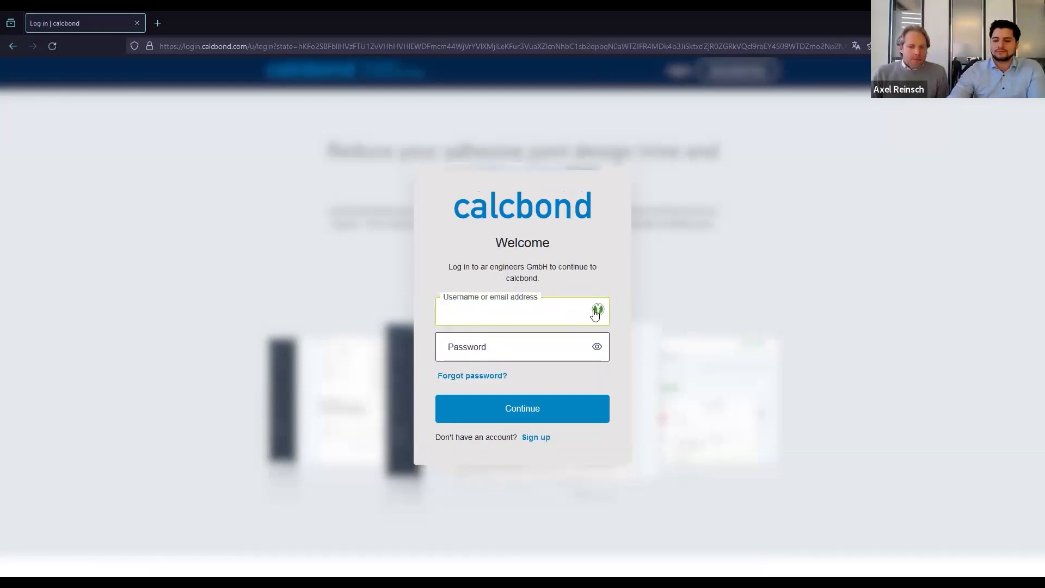
click(522, 416)
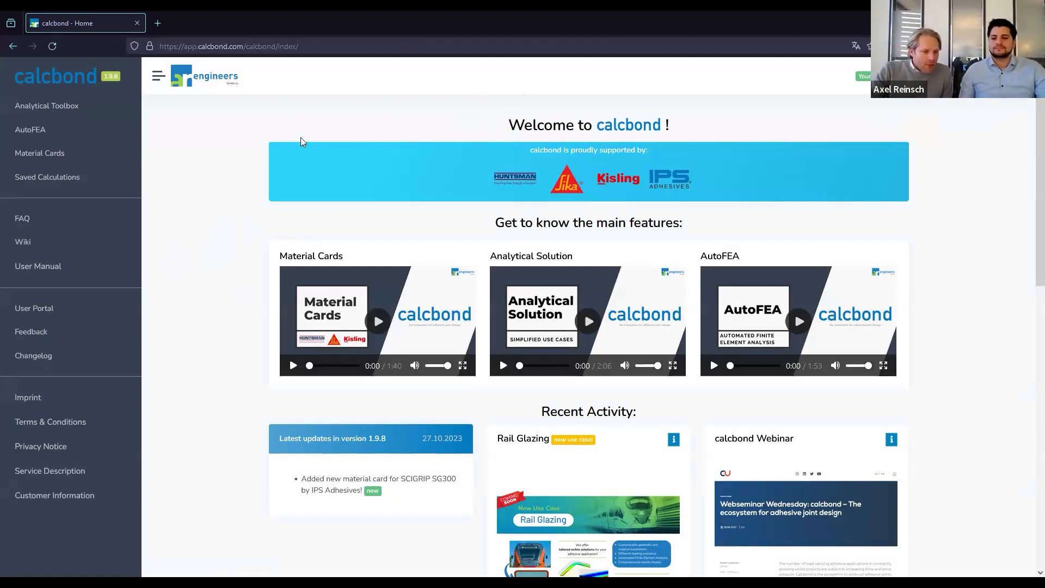
- Open the User Portal and review the personal data form, the Free and Pro plans and the current subscription
click(34, 309)
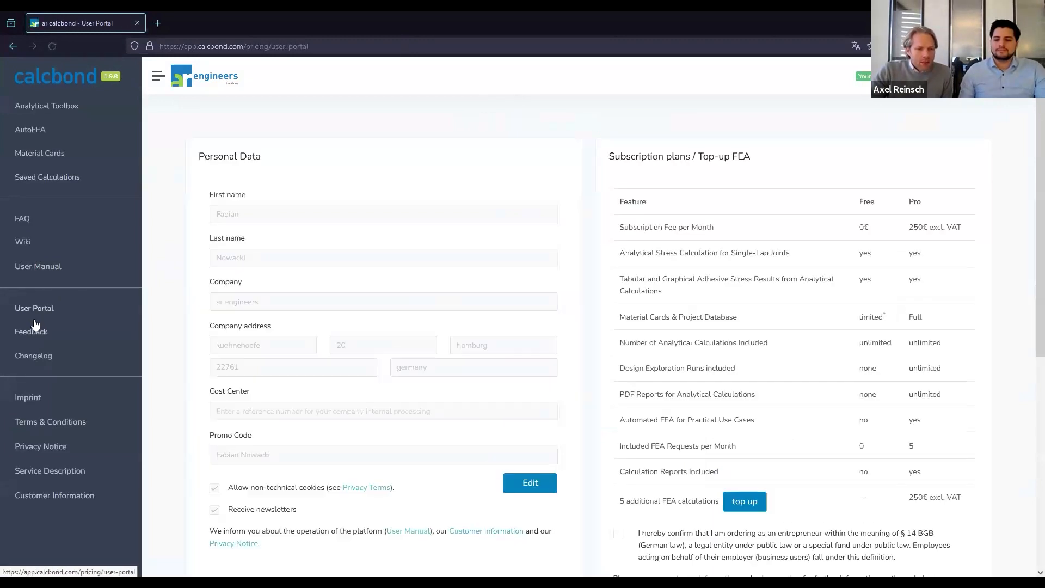
drag(205, 156, 272, 169)
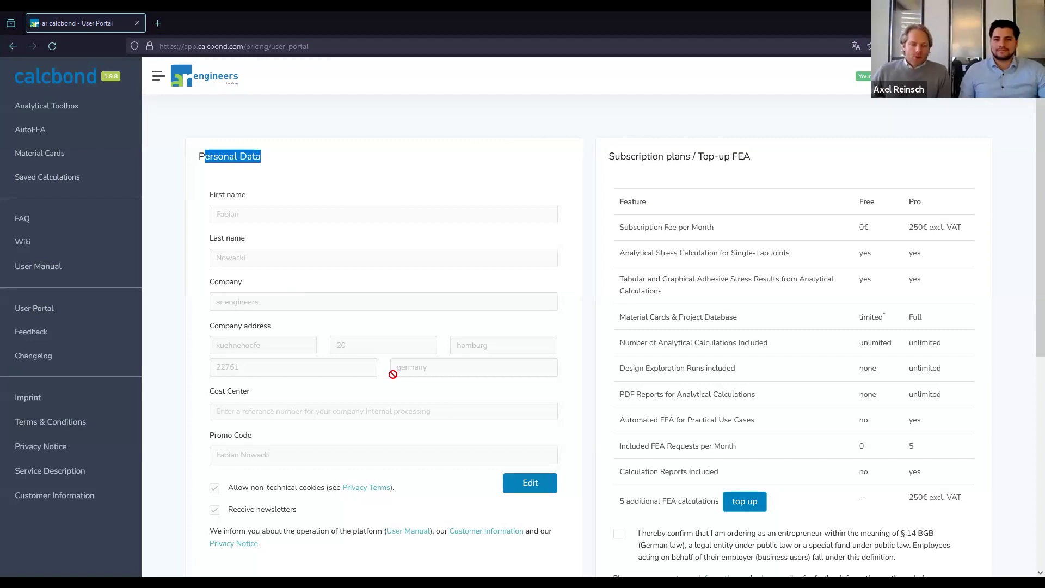
scroll(950, 432, down, 4)
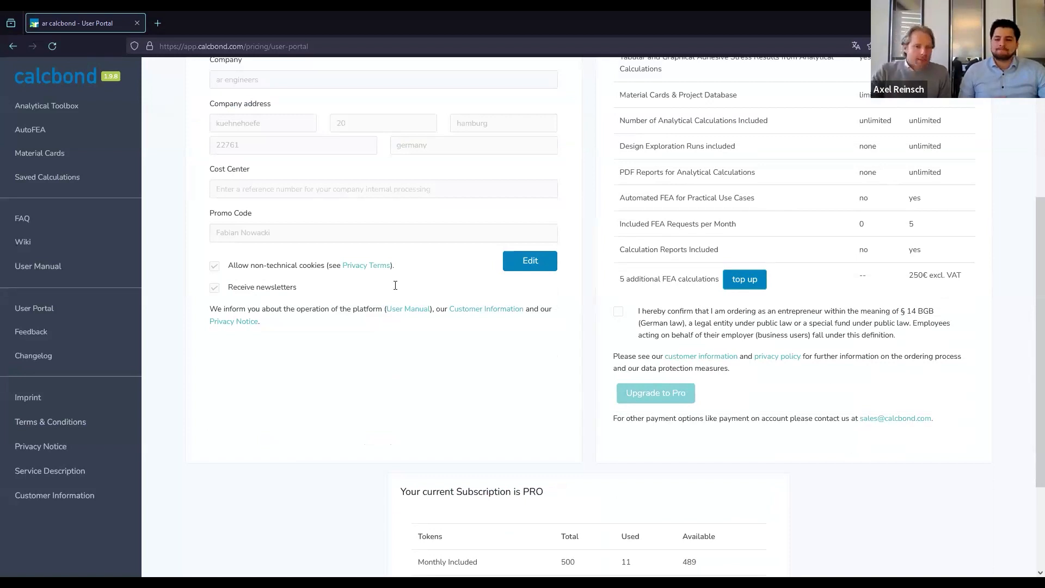
scroll(397, 285, up, 4)
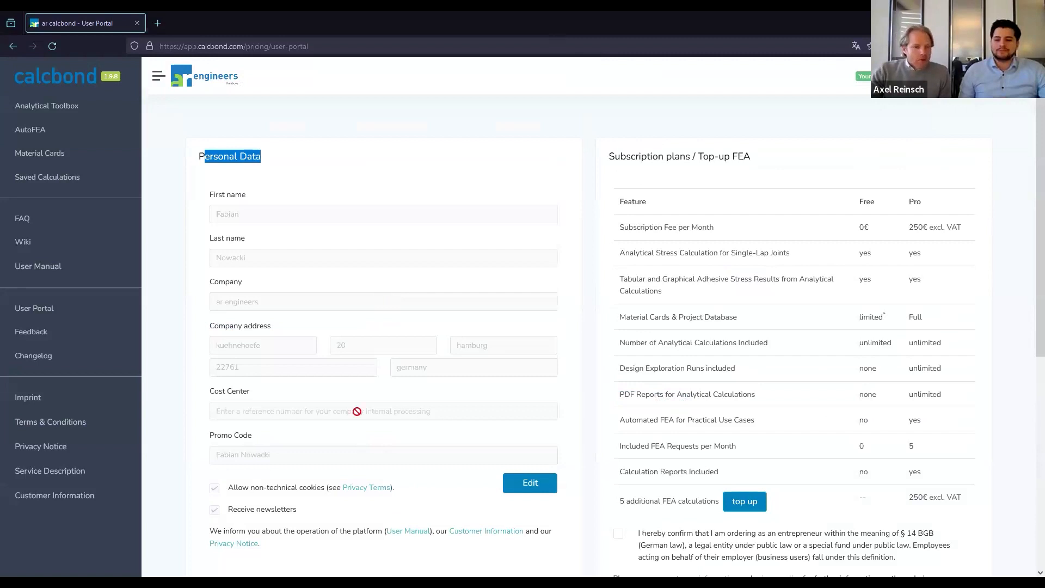
- Run an analytical stress calculation for the Manual Single Lap (rectangle) loadcase with the default inputs and Bigwood & Crocombe (general elastic) method
click(52, 106)
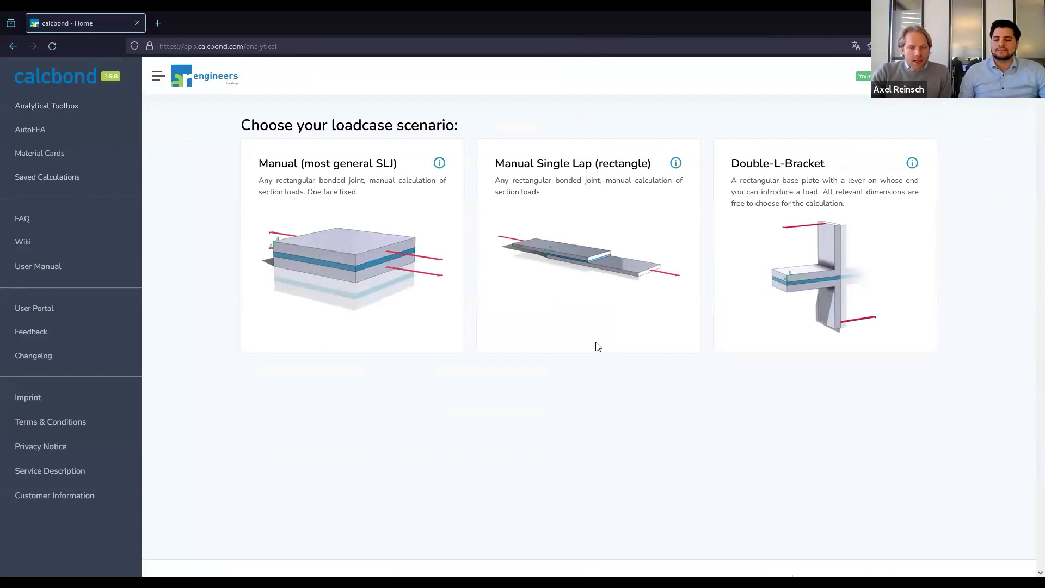
click(606, 277)
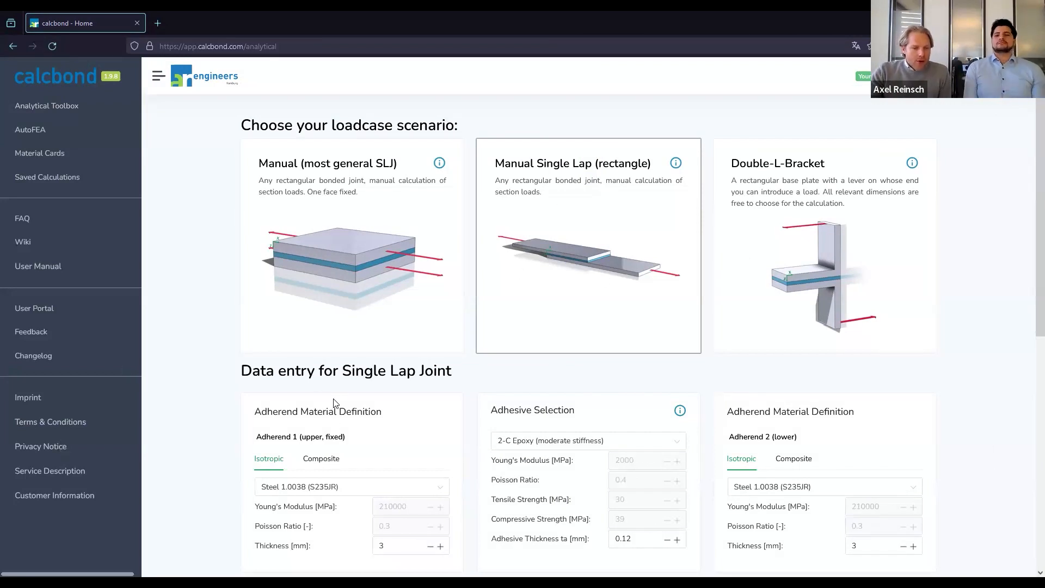
scroll(910, 479, down, 2)
scroll(903, 490, down, 2)
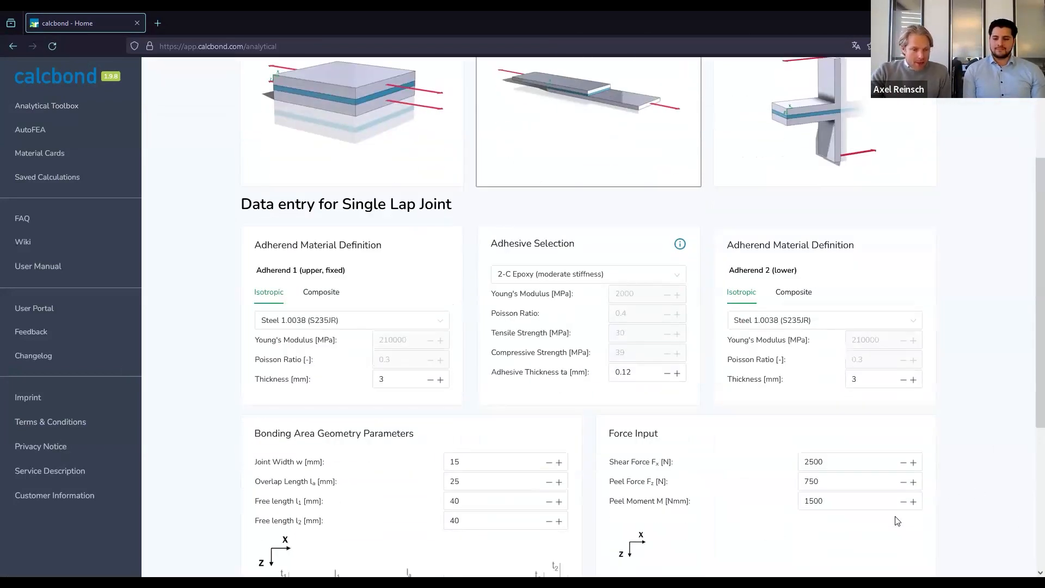
scroll(626, 427, down, 4)
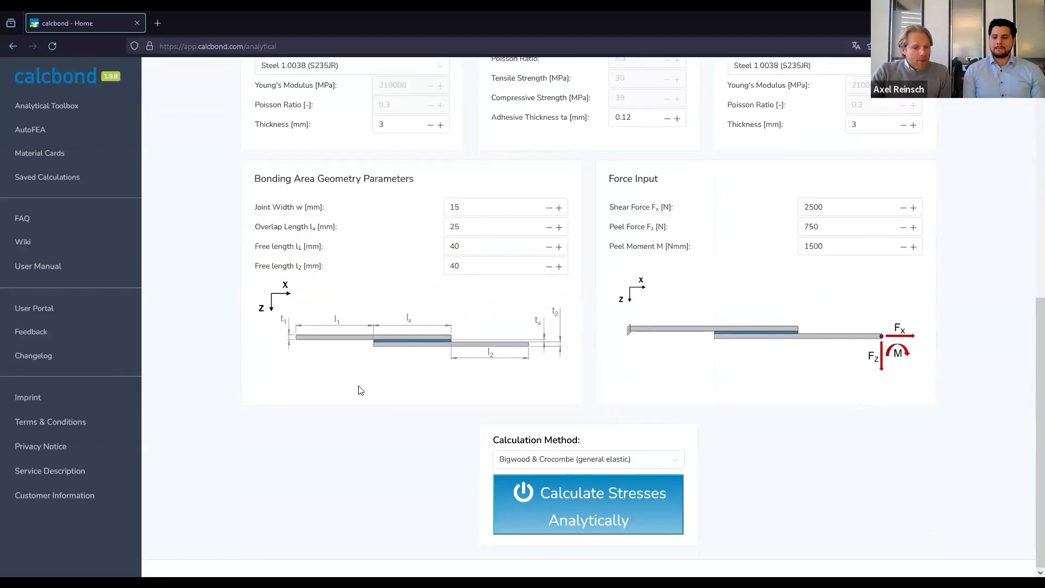
click(574, 514)
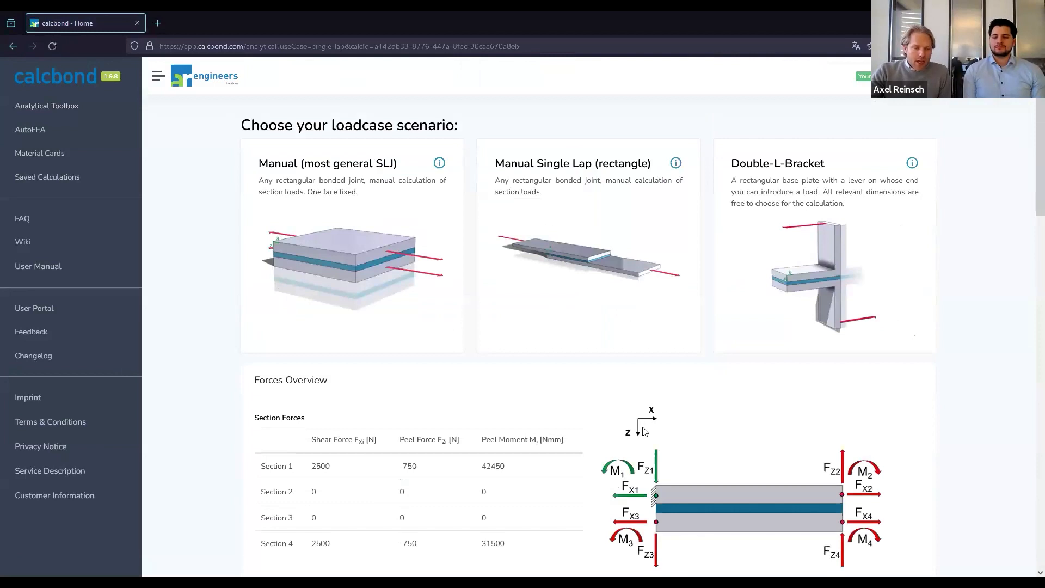
- Examine the single lap results: section forces, material data, stress and failure plots, and the design exploration, saving and PDF report options
scroll(645, 432, down, 3)
scroll(665, 407, down, 5)
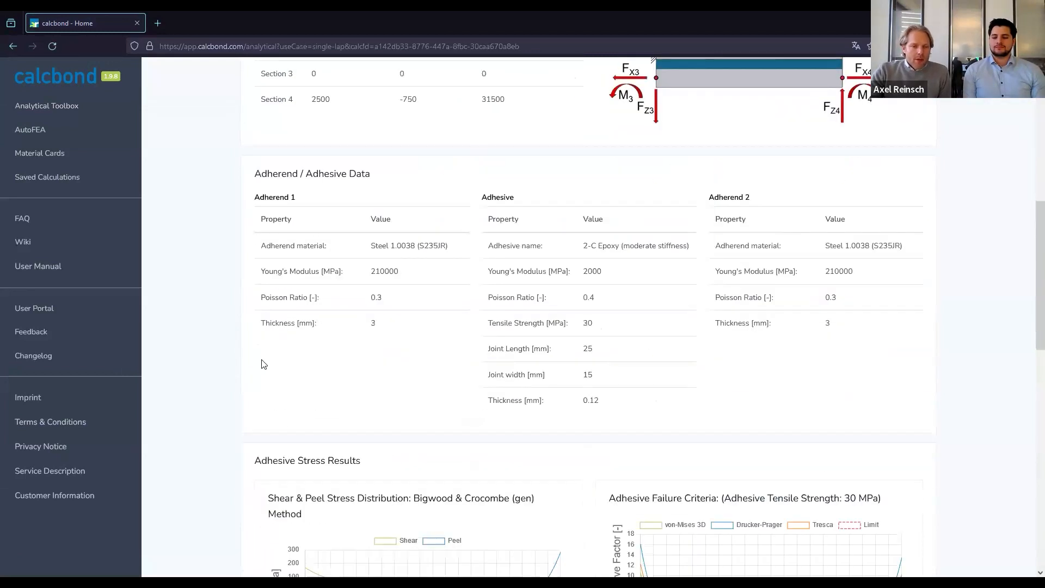
scroll(636, 407, down, 4)
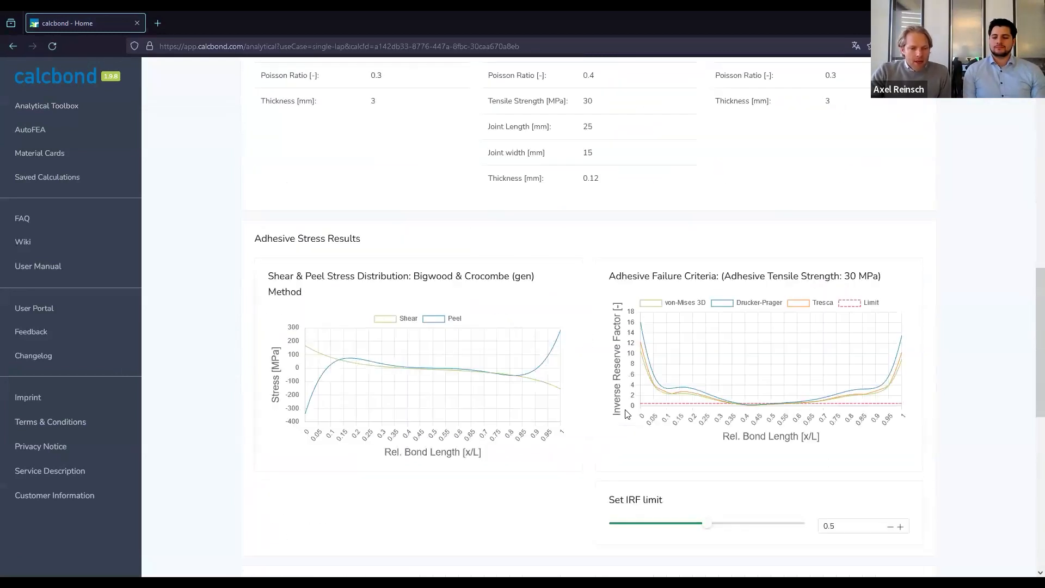
scroll(401, 362, down, 2)
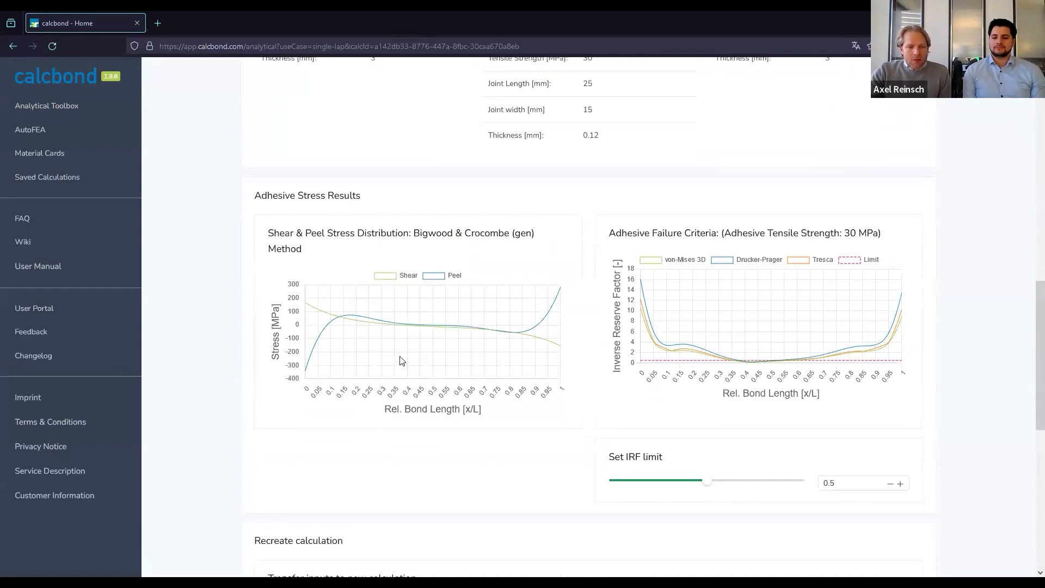
scroll(500, 311, down, 4)
scroll(501, 312, down, 1)
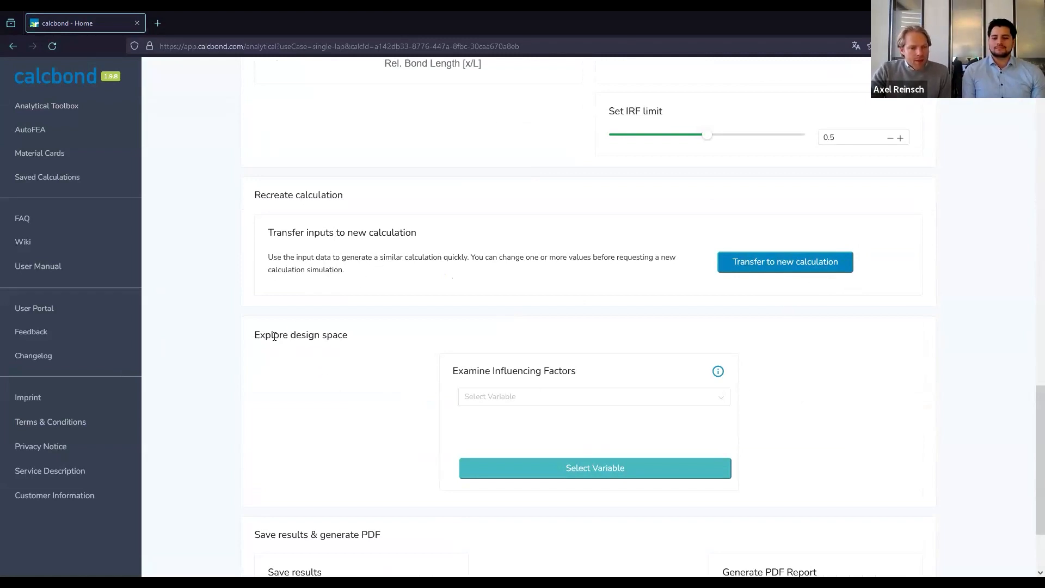
scroll(315, 398, down, 2)
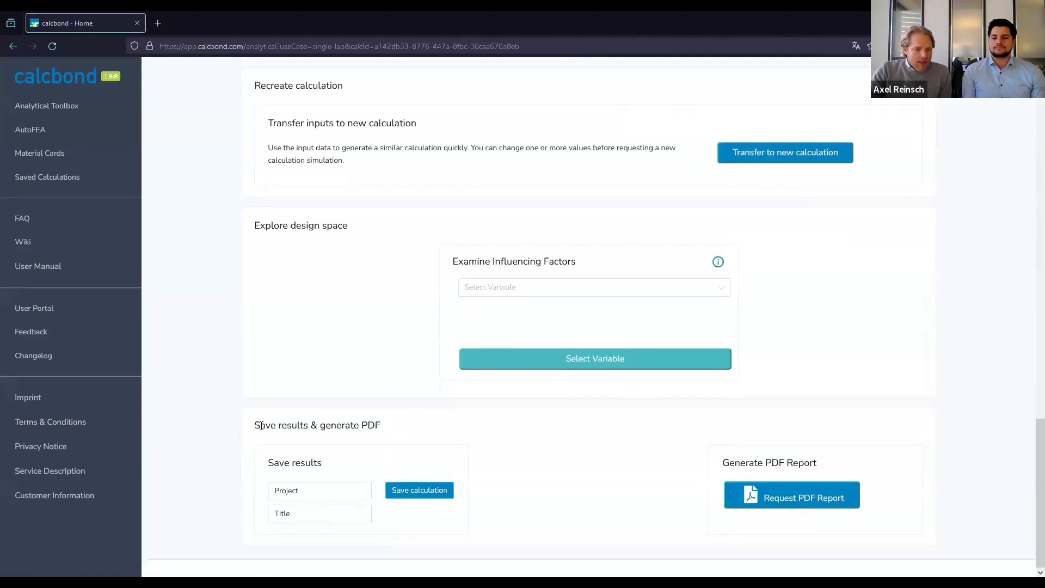
drag(255, 425, 376, 428)
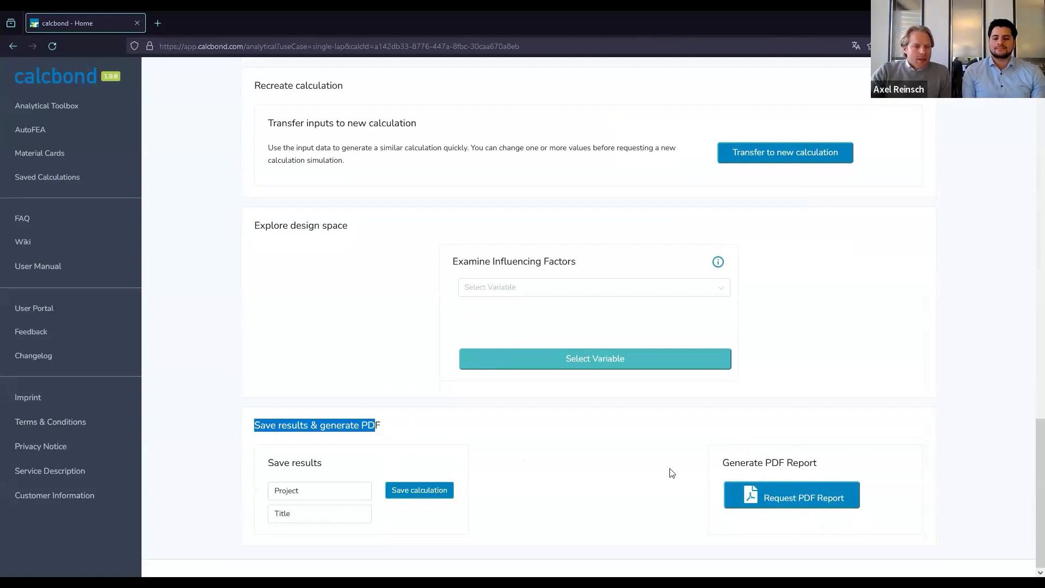
scroll(646, 455, up, 12)
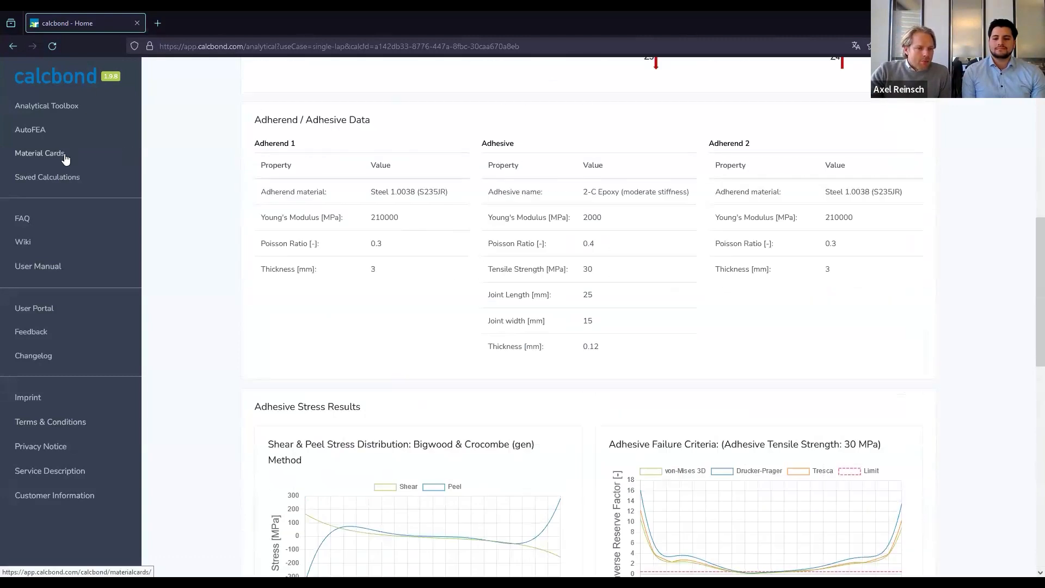
- Select the adhesive material cards Kisling 7490, SikaPower-880, Huntsman Araldite 2014-2 and IPS Adhesives SCIGRIP SG300 for comparison
click(28, 157)
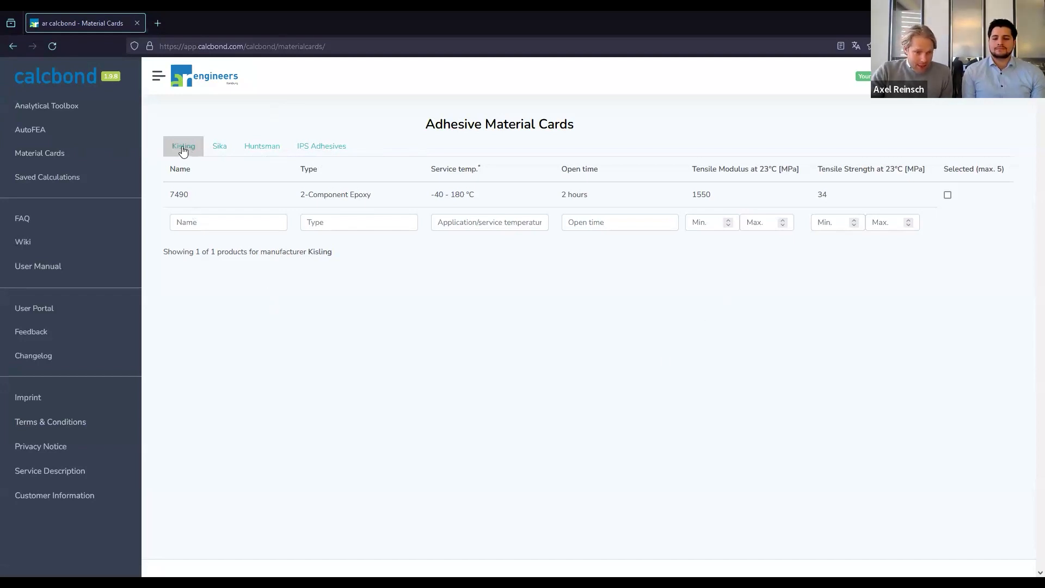
click(948, 195)
click(220, 147)
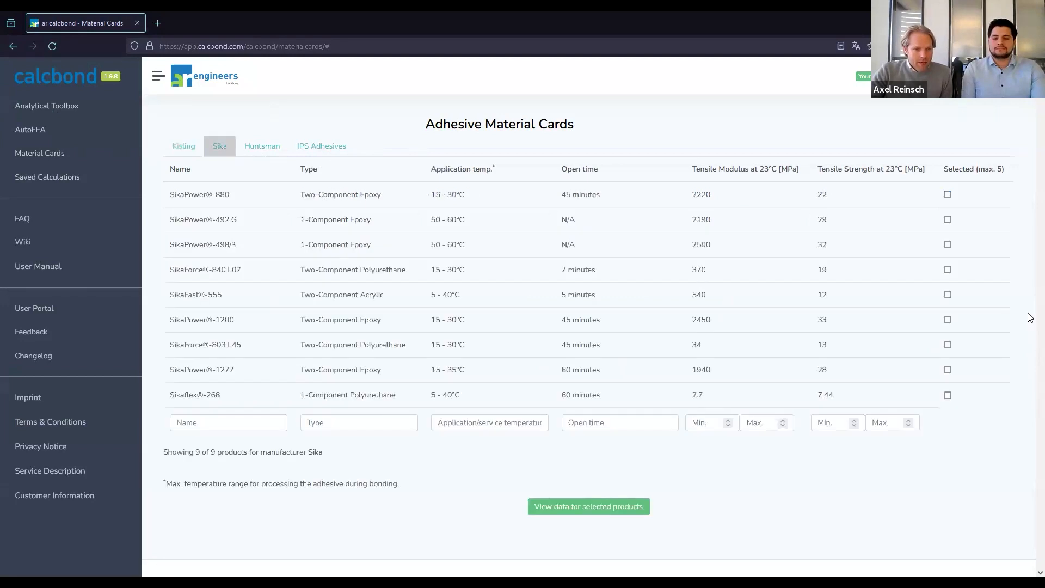
click(948, 194)
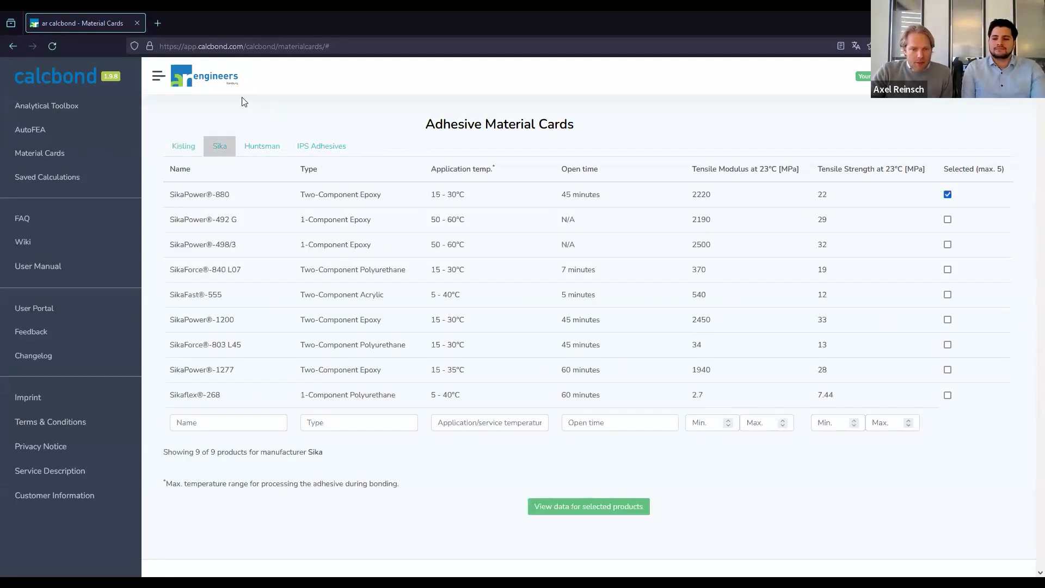
click(254, 152)
click(947, 195)
click(311, 152)
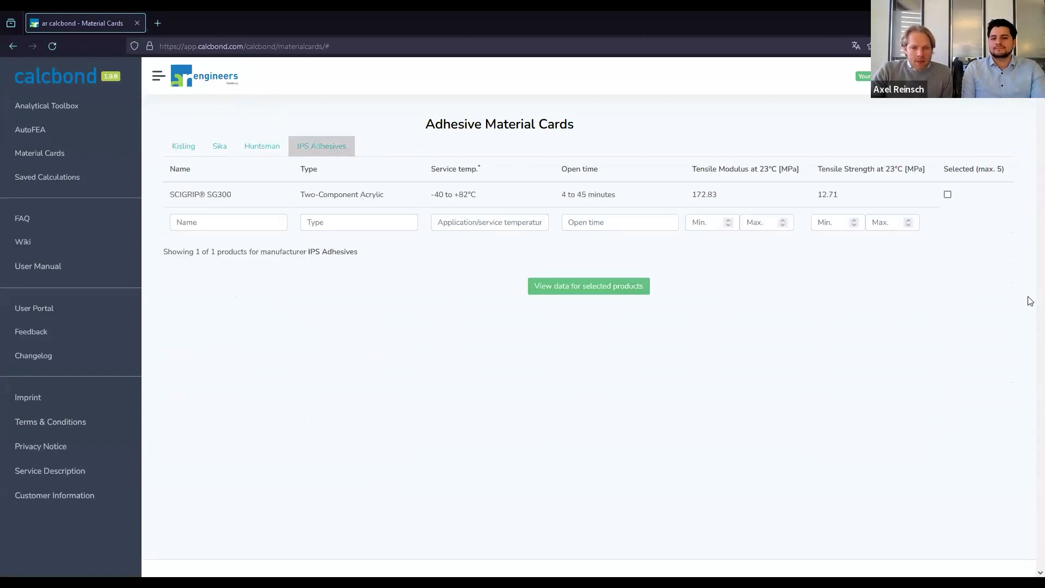
click(948, 194)
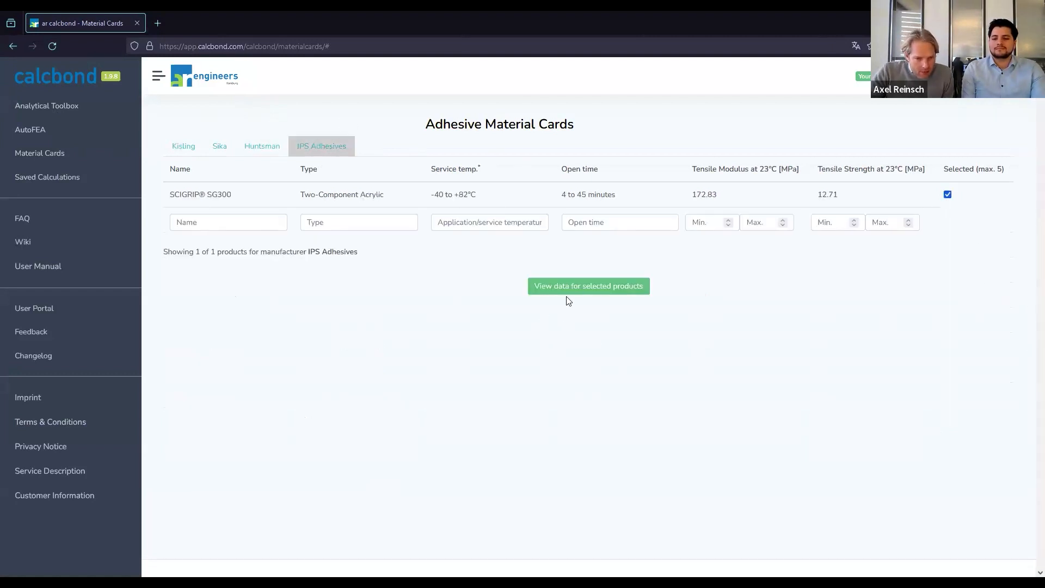
- Display the selected products' data and go through each adhesive's card, examining the full SCIGRIP SG300 property table and product details
click(576, 286)
scroll(332, 240, down, 3)
scroll(327, 258, up, 3)
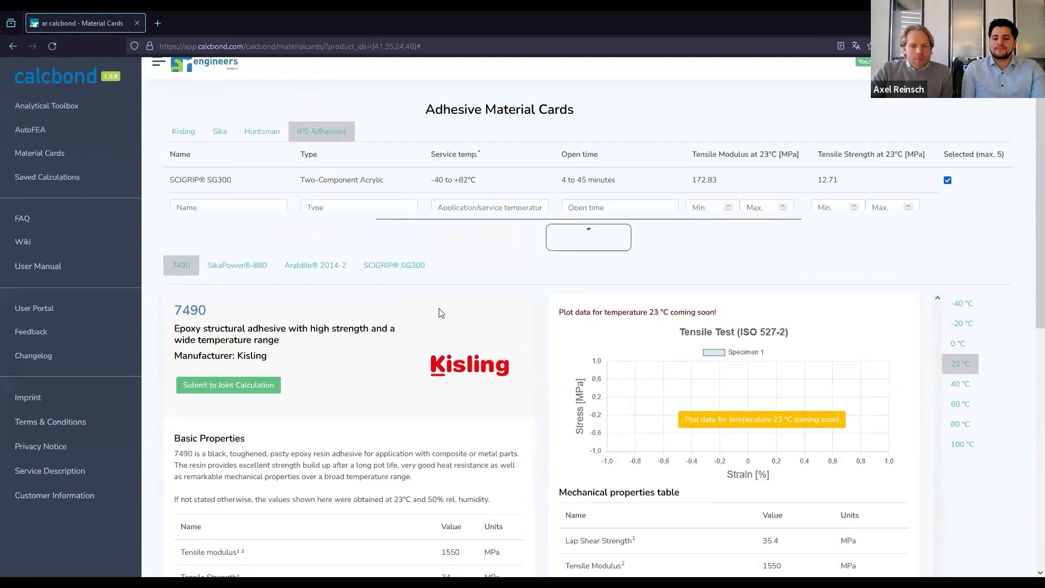
click(217, 265)
click(315, 265)
click(400, 265)
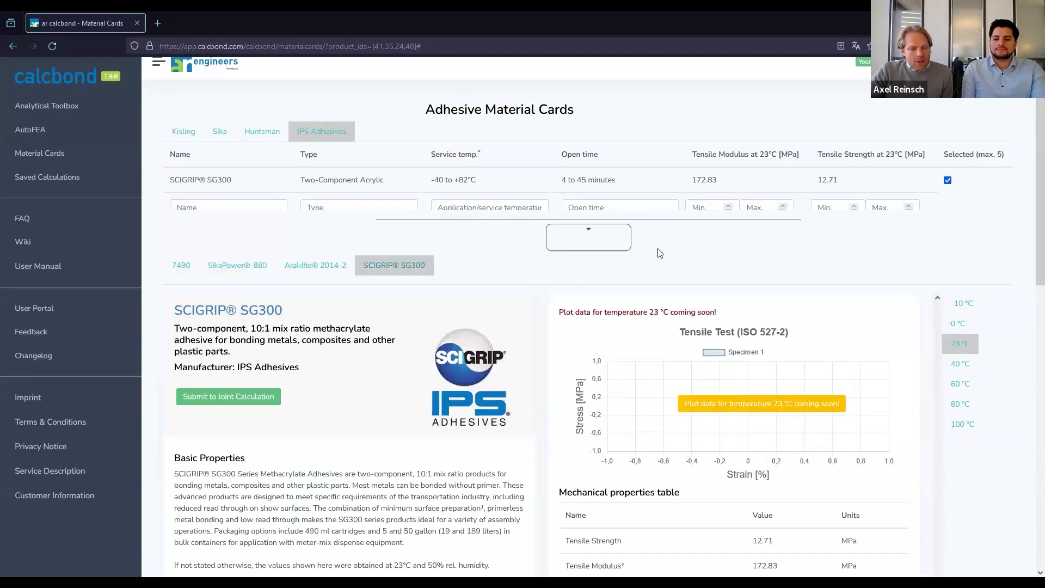
scroll(326, 305, down, 5)
scroll(377, 373, down, 7)
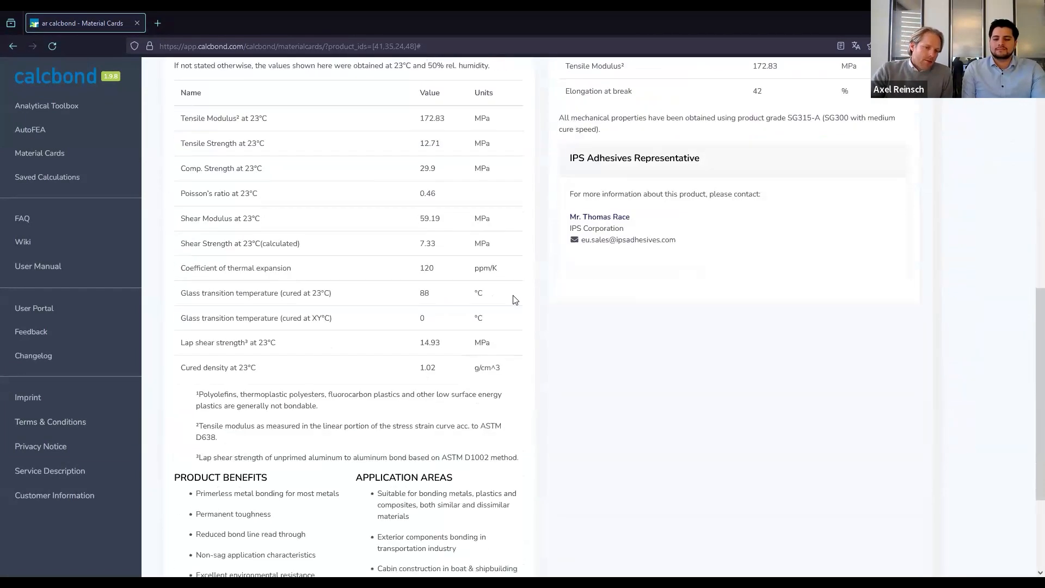
scroll(626, 399, up, 7)
scroll(627, 405, up, 6)
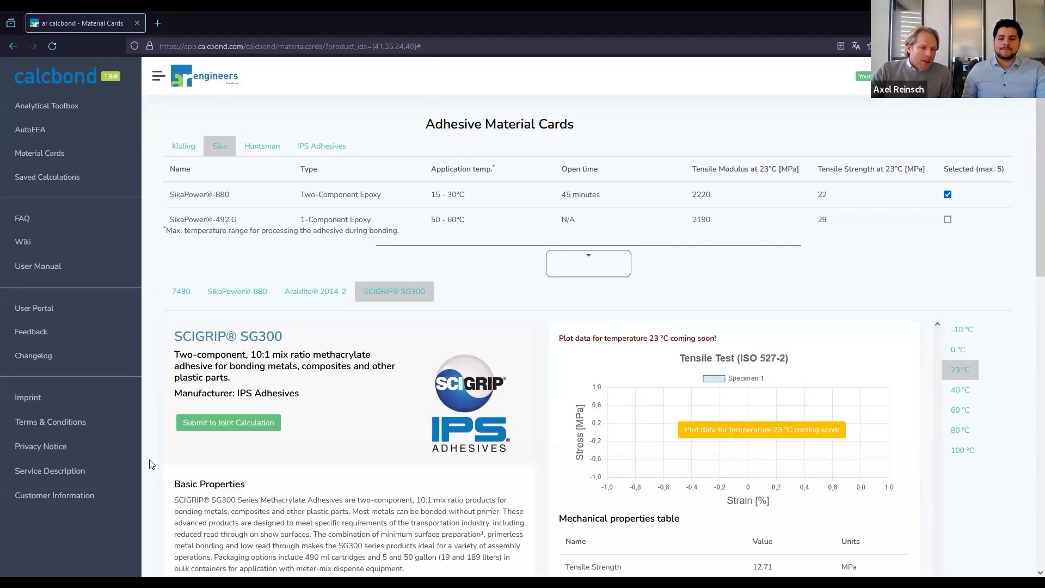
- Open the calcbond Wiki and look through its list of topics down to the Manufacturing section
click(28, 249)
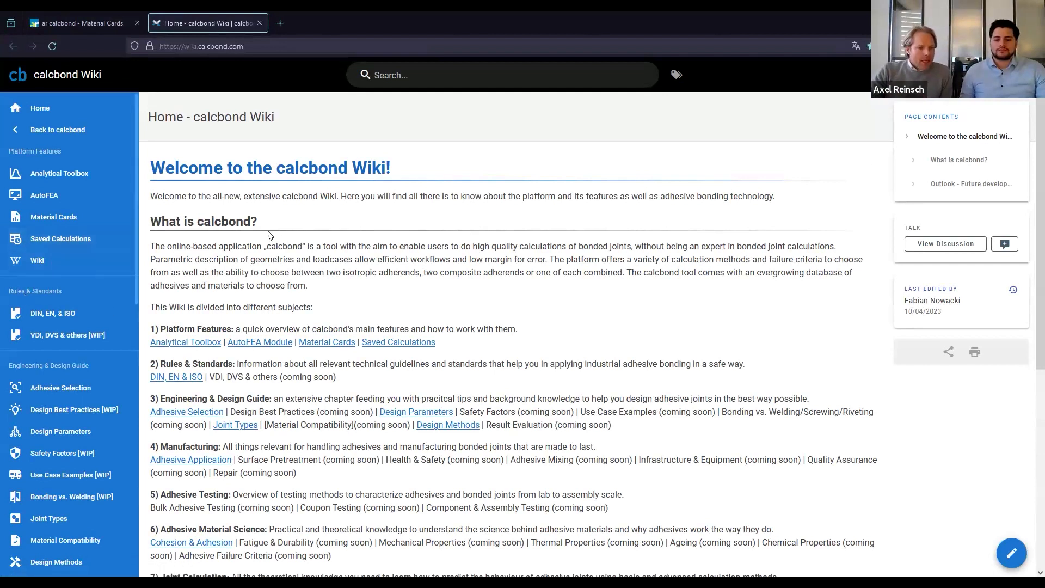
scroll(33, 369, down, 2)
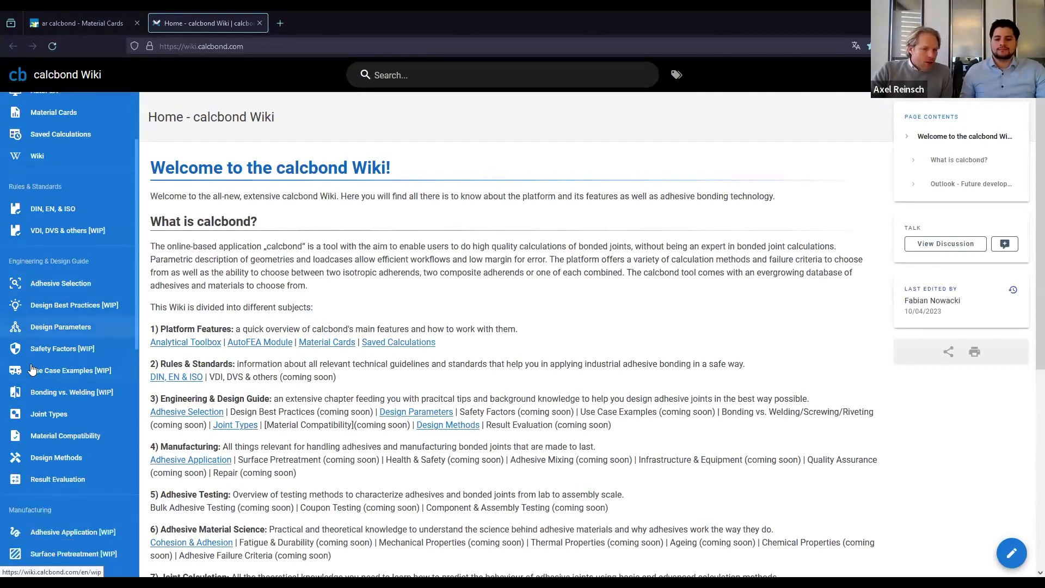
scroll(32, 370, down, 1)
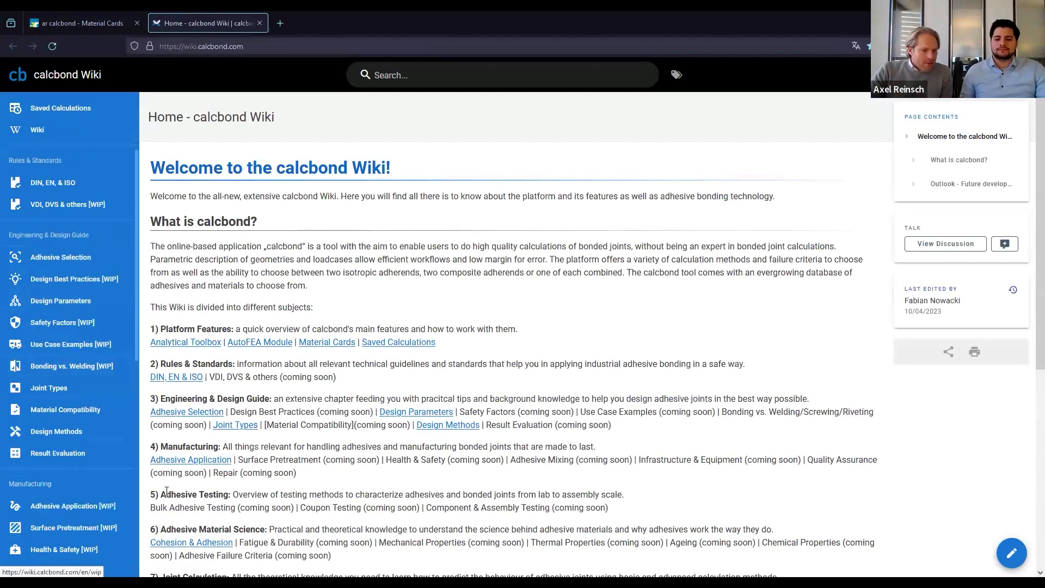
- Read the Wiki's Result Evaluation article from the failure modes through the Drucker-Prager criterion, and close the Wiki
click(57, 454)
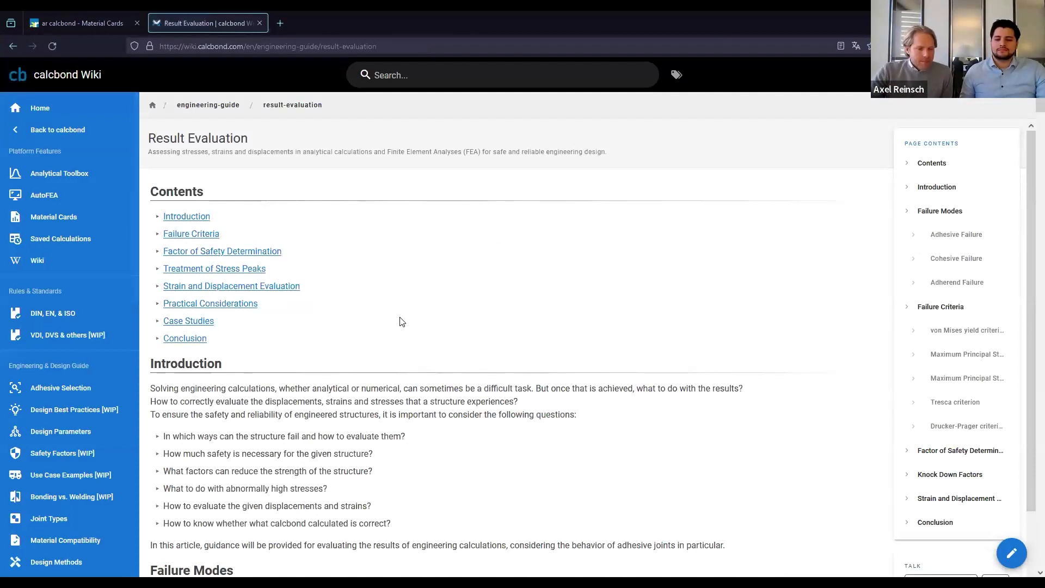
scroll(401, 322, down, 15)
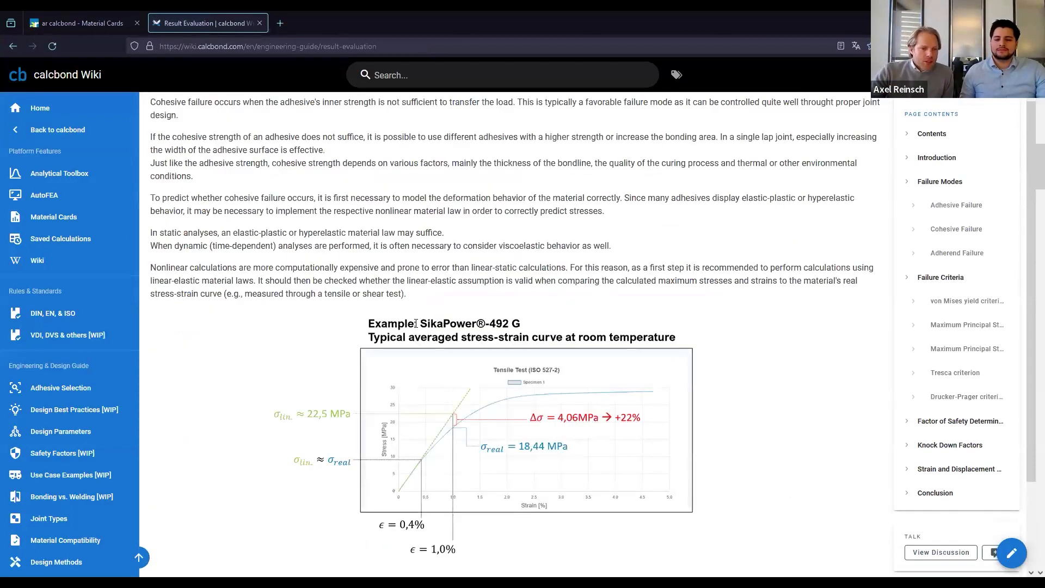
scroll(466, 300, down, 4)
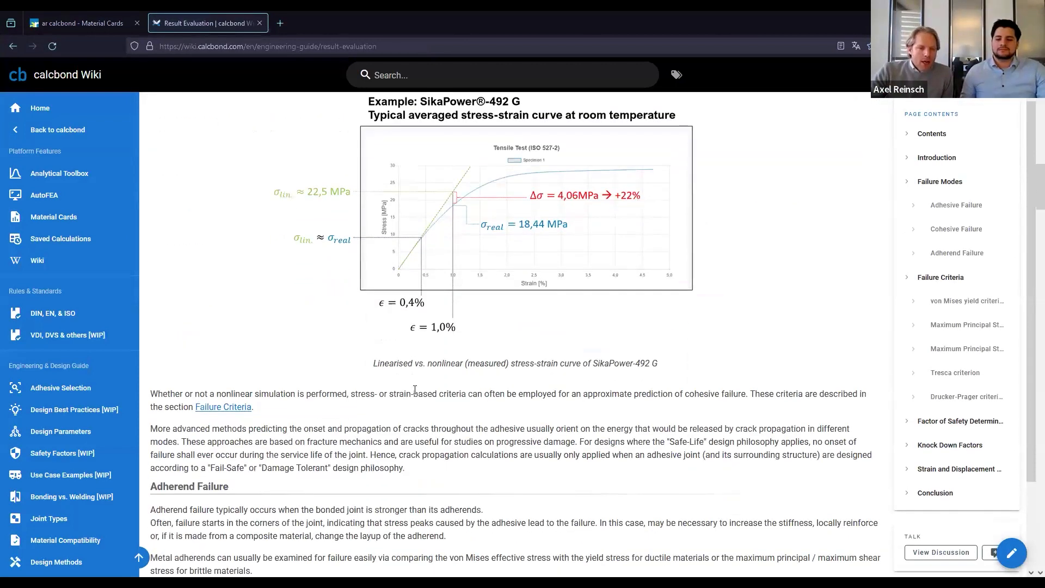
scroll(351, 384, down, 7)
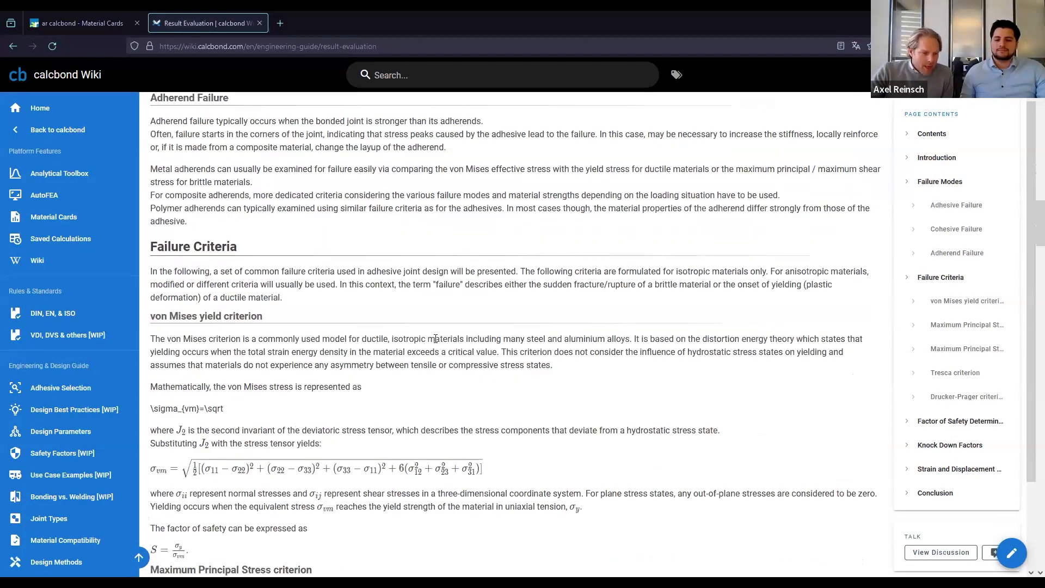
scroll(435, 339, down, 3)
scroll(615, 365, down, 12)
scroll(595, 387, down, 8)
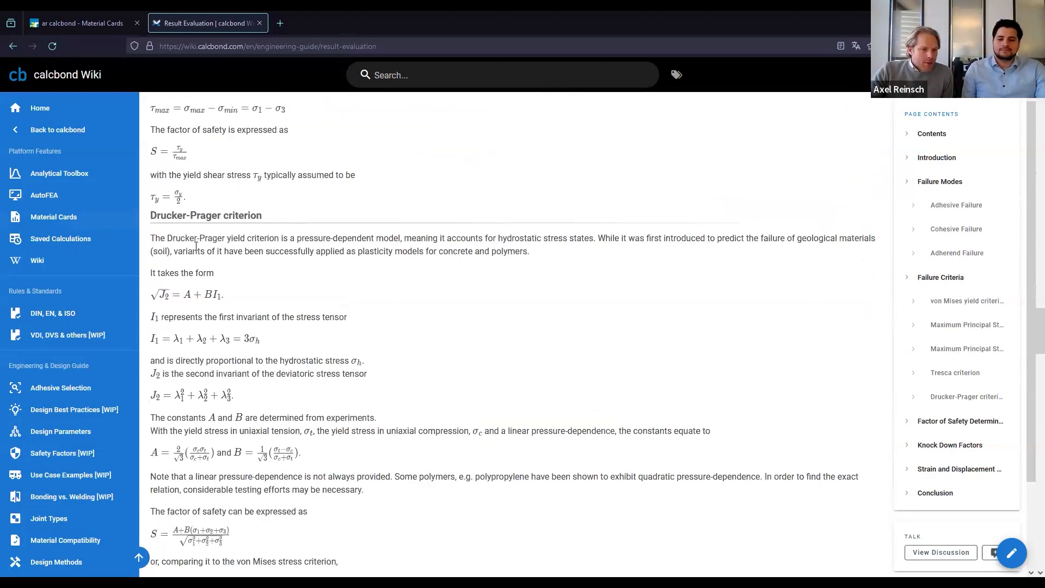
click(44, 128)
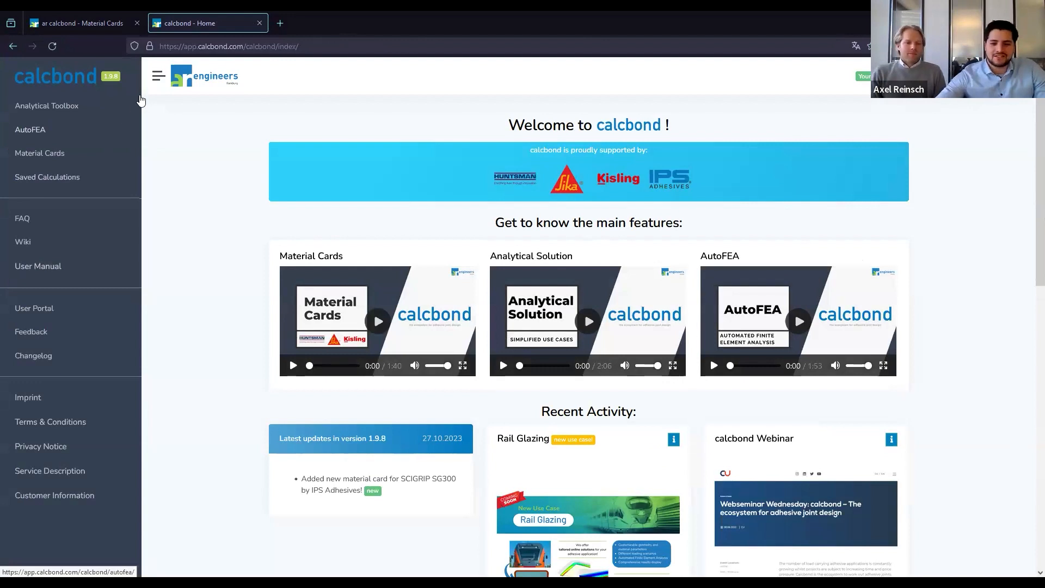
click(260, 24)
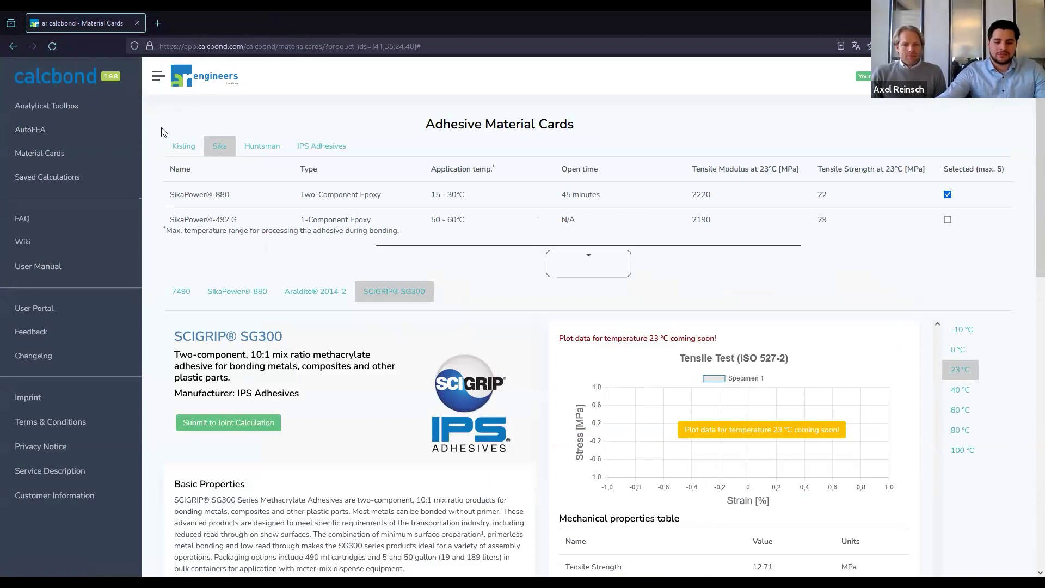
- Open AutoFEA, review the available adhesive bonding use cases and choose the Bonded Stud
click(31, 131)
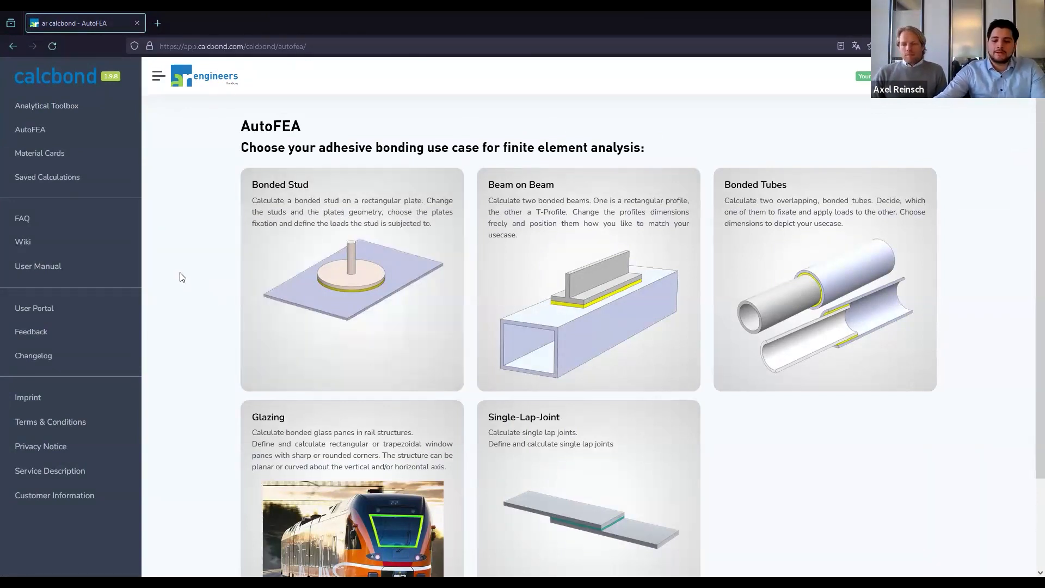
scroll(183, 276, down, 1)
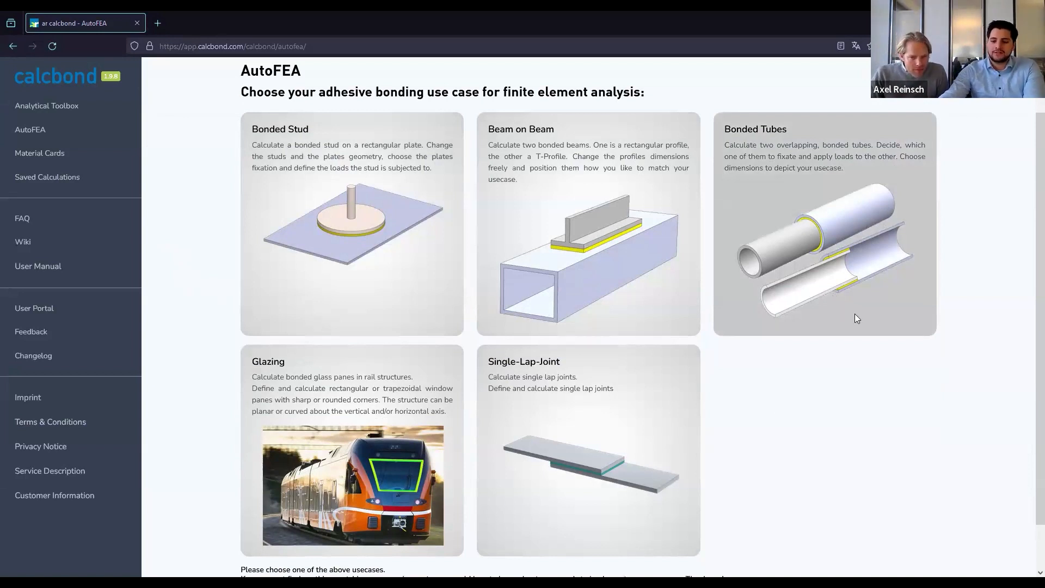
scroll(837, 392, down, 2)
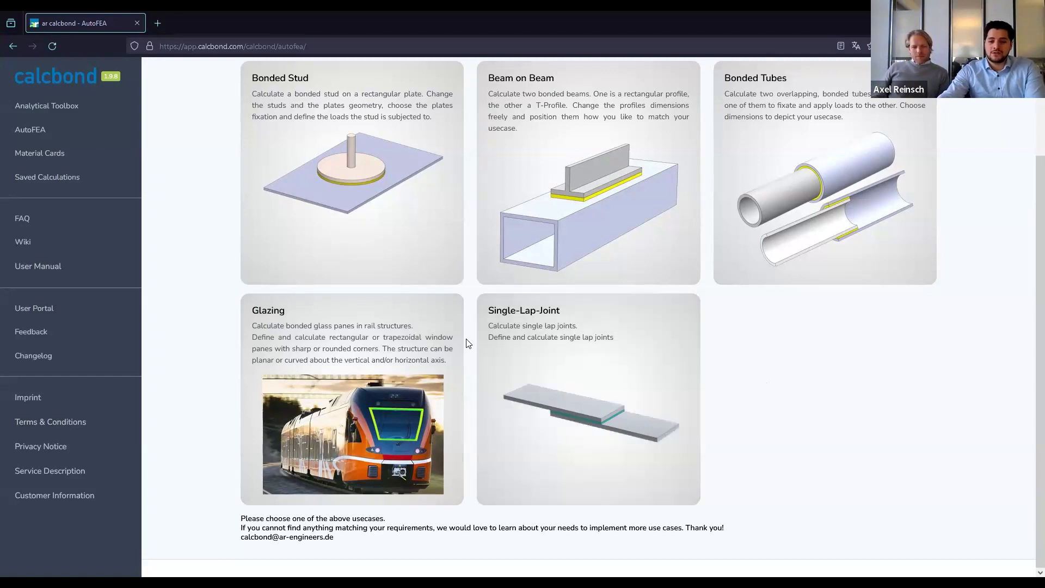
scroll(467, 343, up, 1)
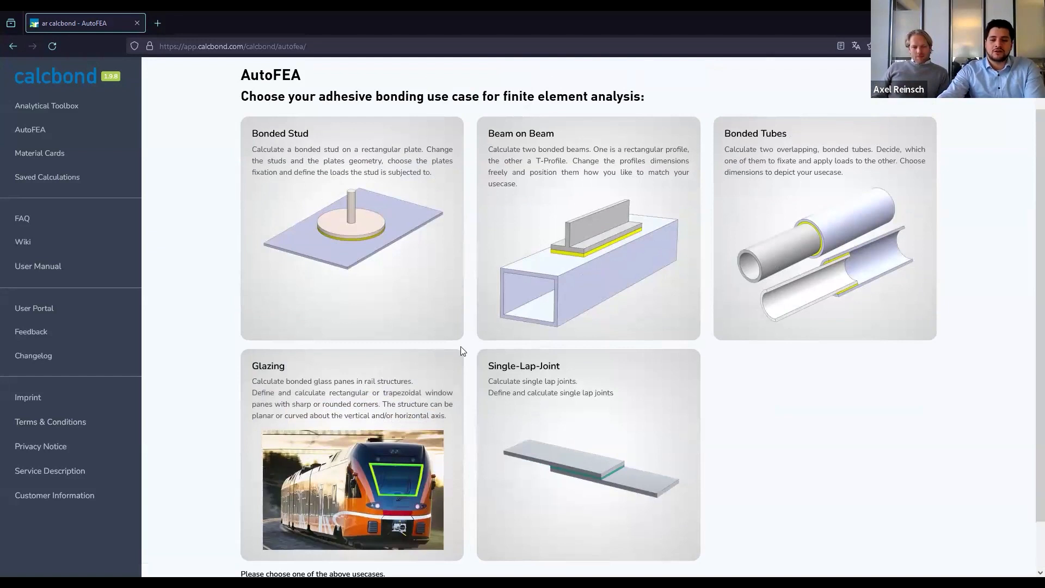
click(399, 292)
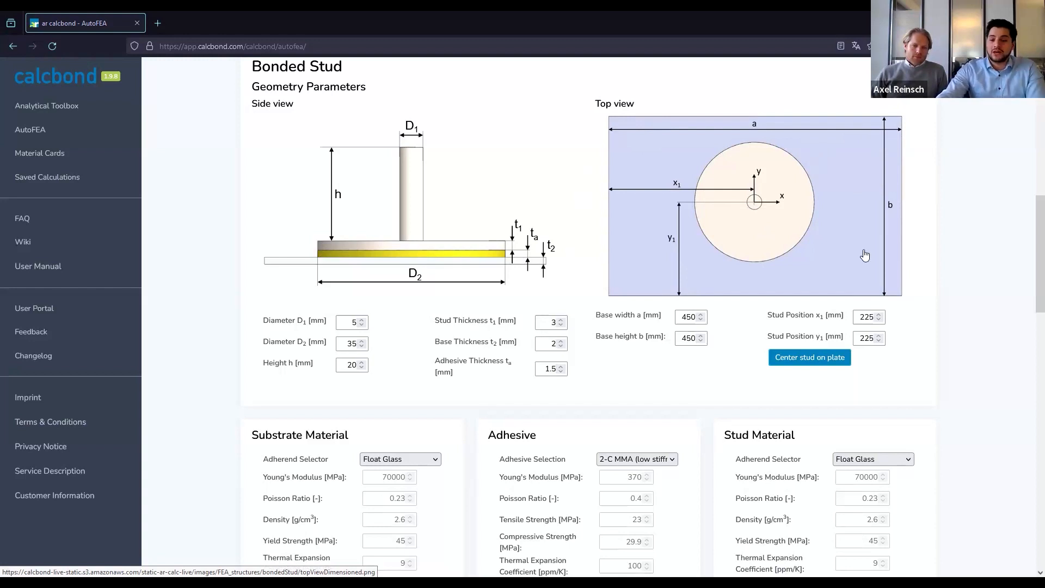
- Set the bonded stud's diameter D1 to 8 mm, diameter D2 to 40 mm and height h to 25 mm
click(346, 322)
double_click(345, 323)
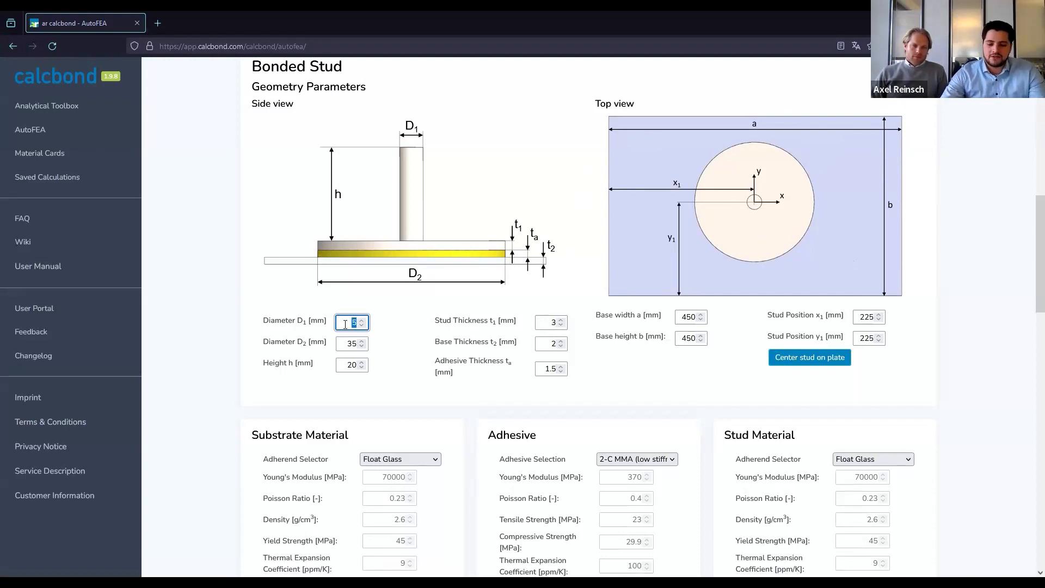
key(Tab)
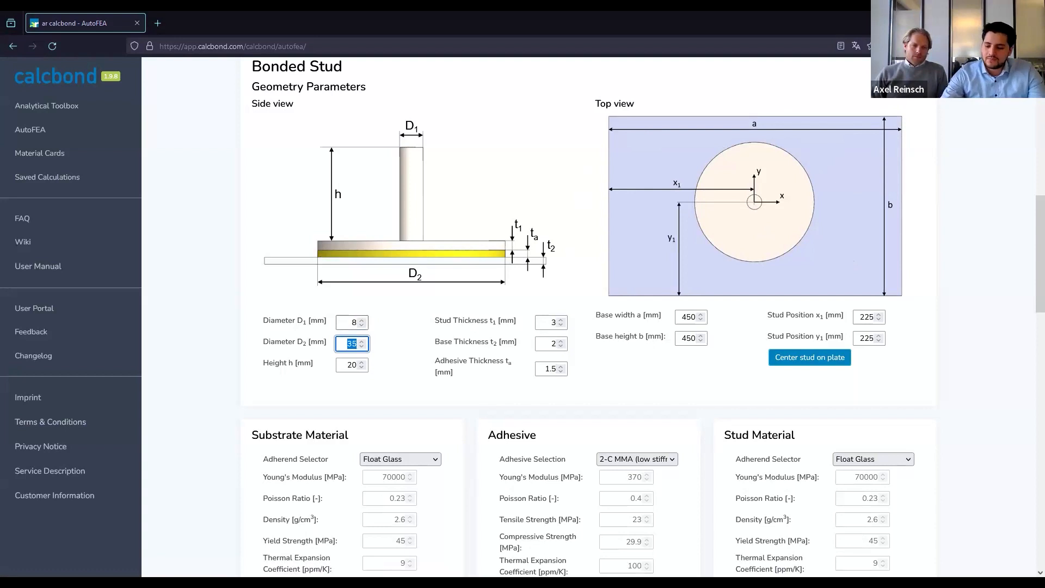
text(40)
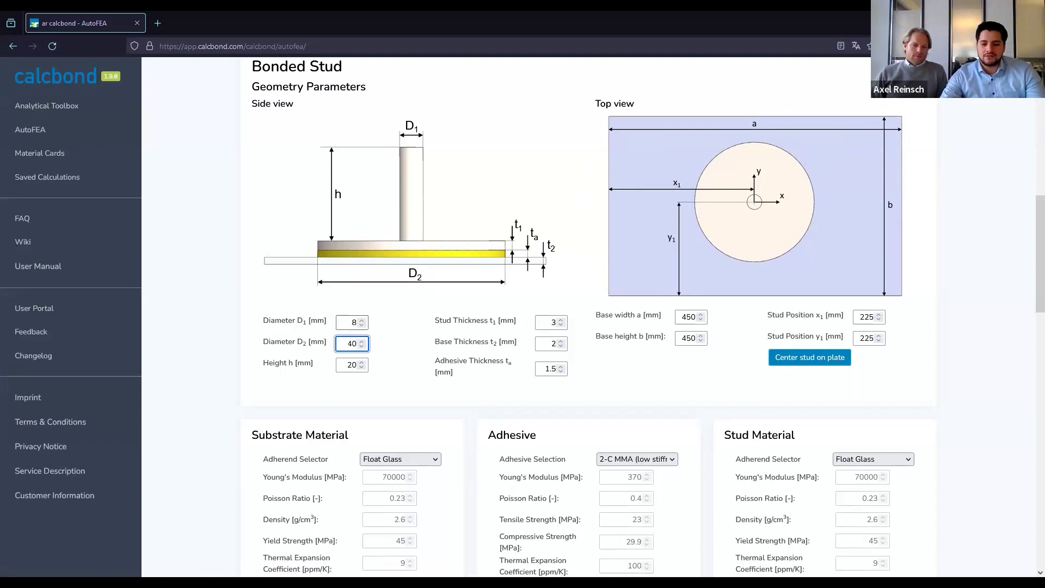
key(Tab)
text(25)
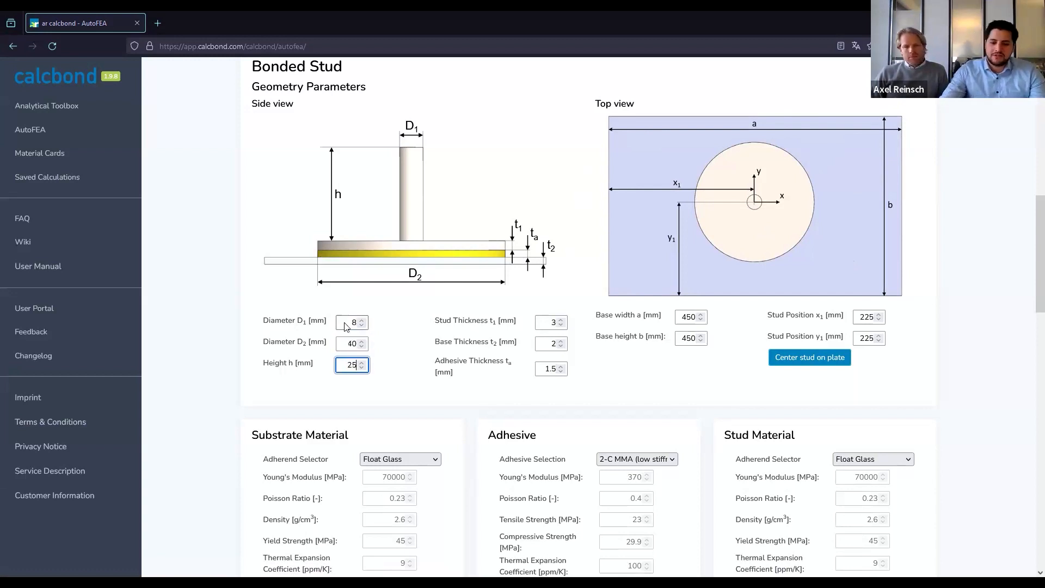
- Set the base thickness t2 to 4 mm and the adhesive thickness ta to 2 mm
key(Tab)
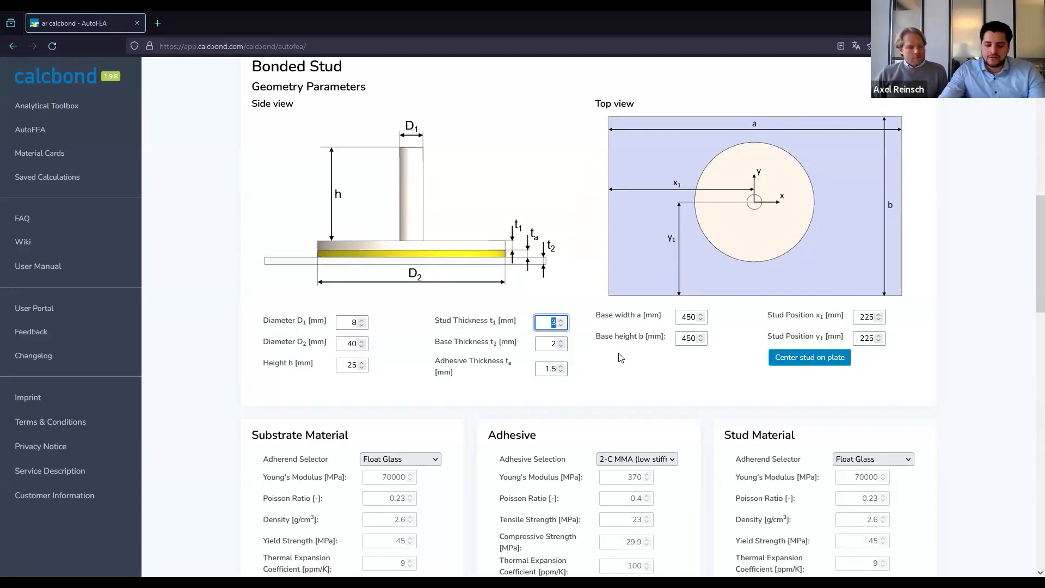
key(Tab)
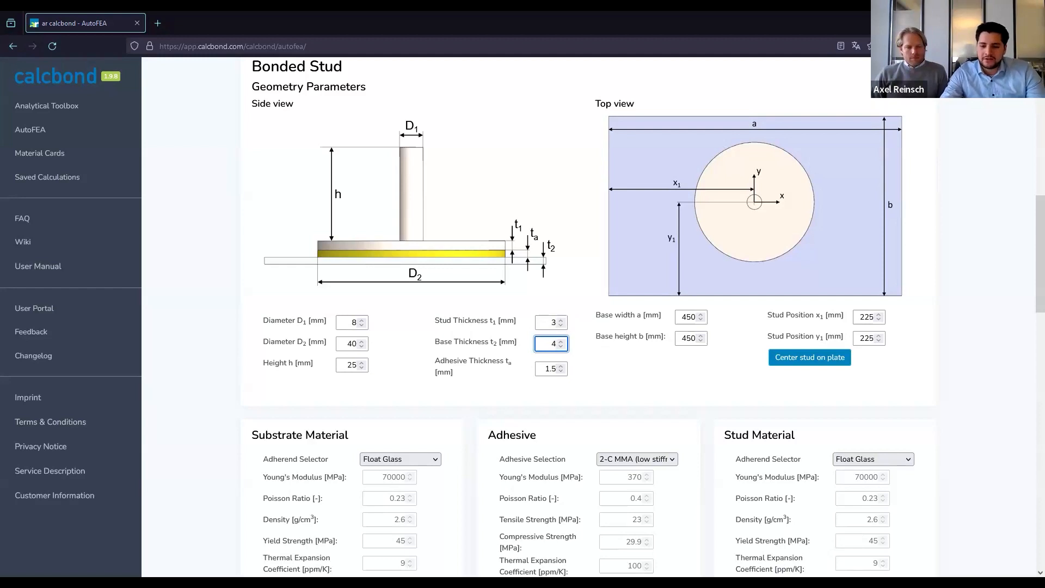
key(Tab)
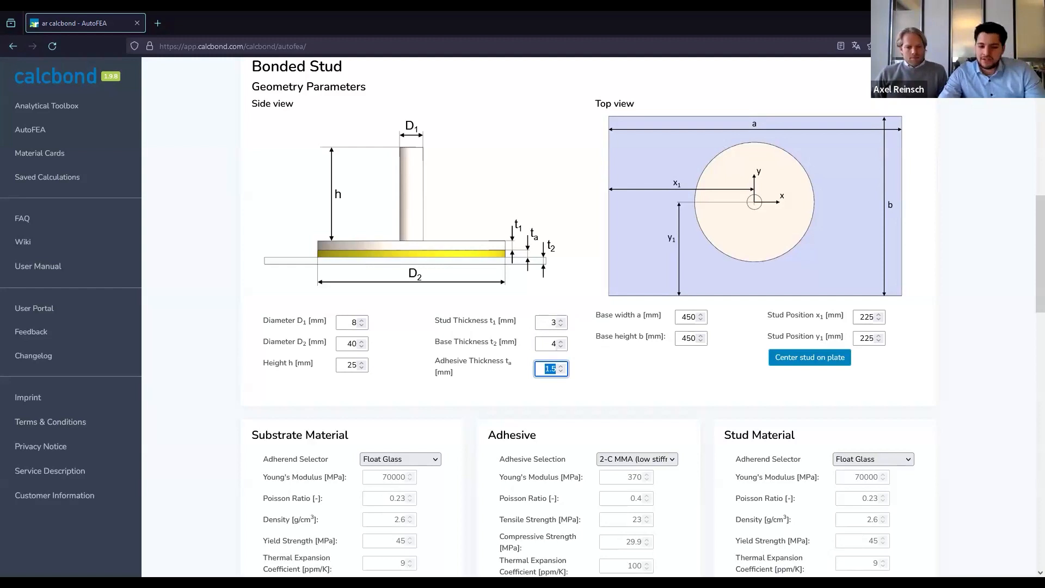
text(2)
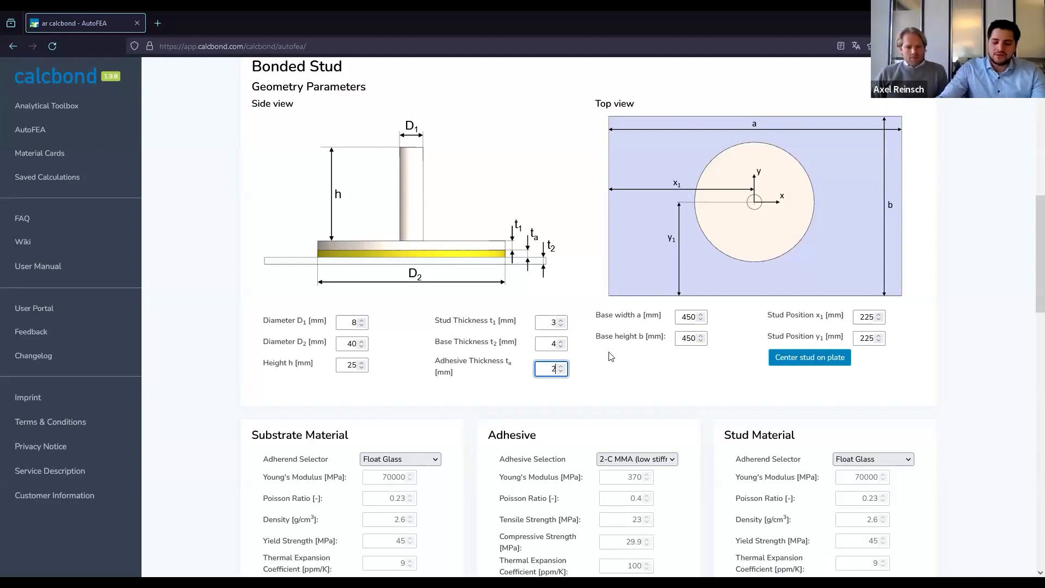
- Set the base plate to 150 mm width and 200 mm height, and center the stud on it
key(Tab)
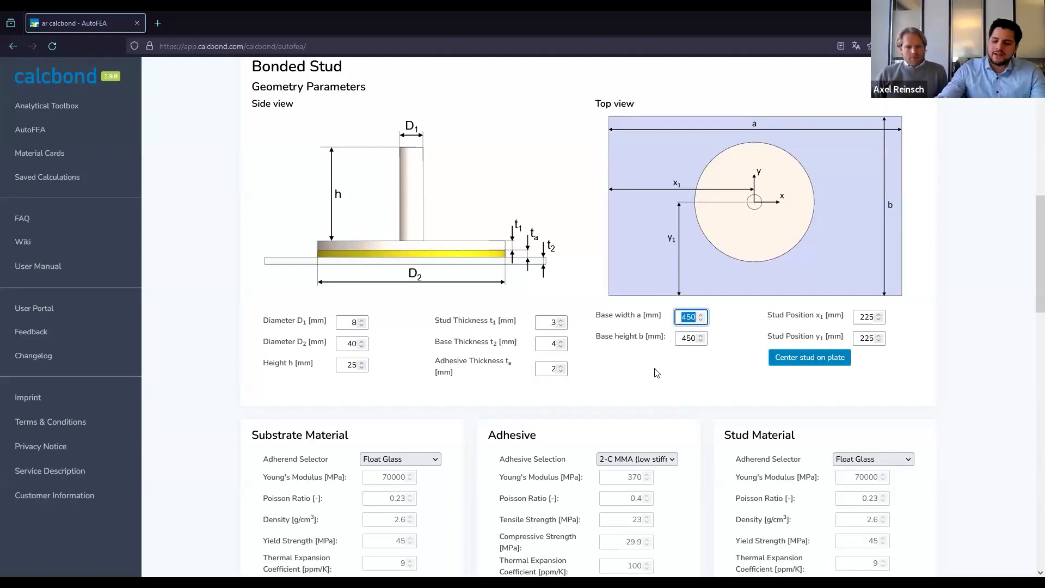
text(150)
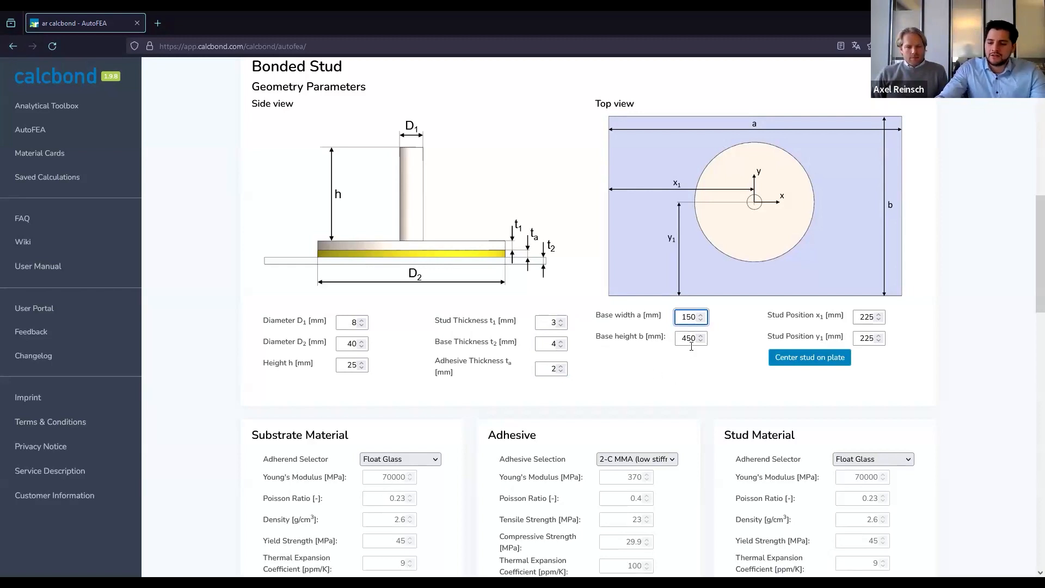
drag(696, 342, 681, 342)
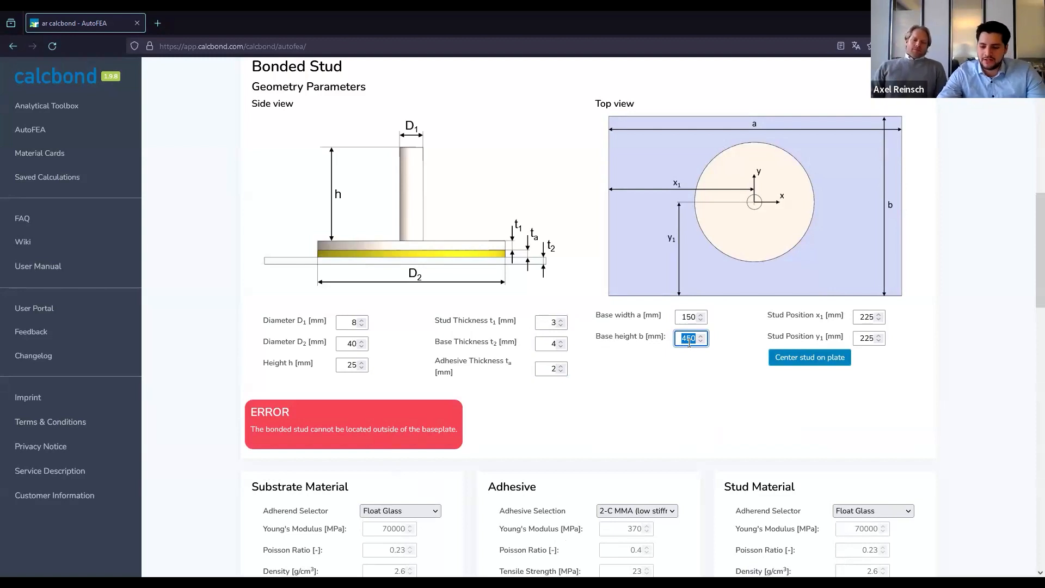
text(200)
key(Tab)
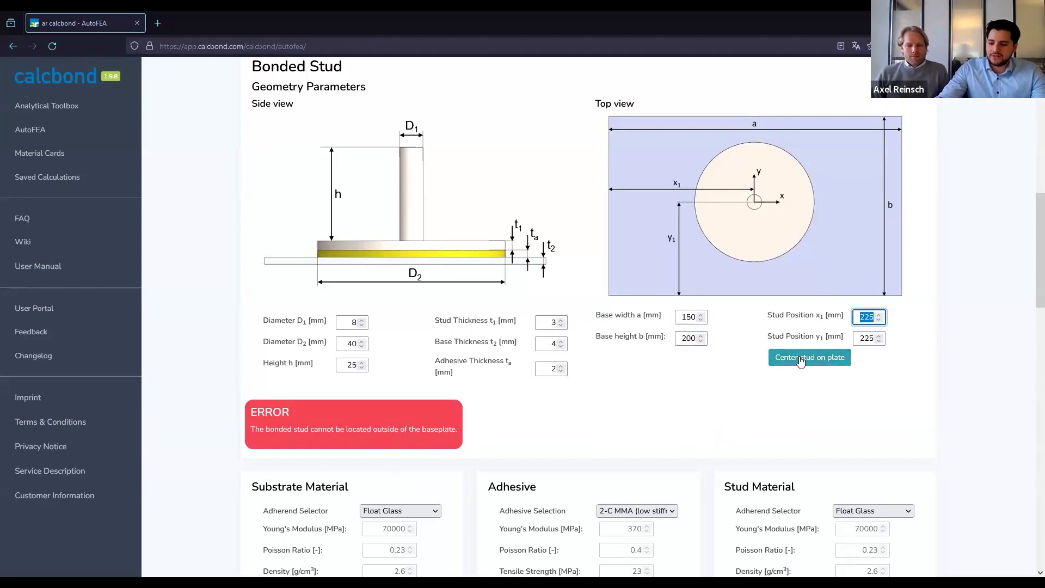
click(817, 368)
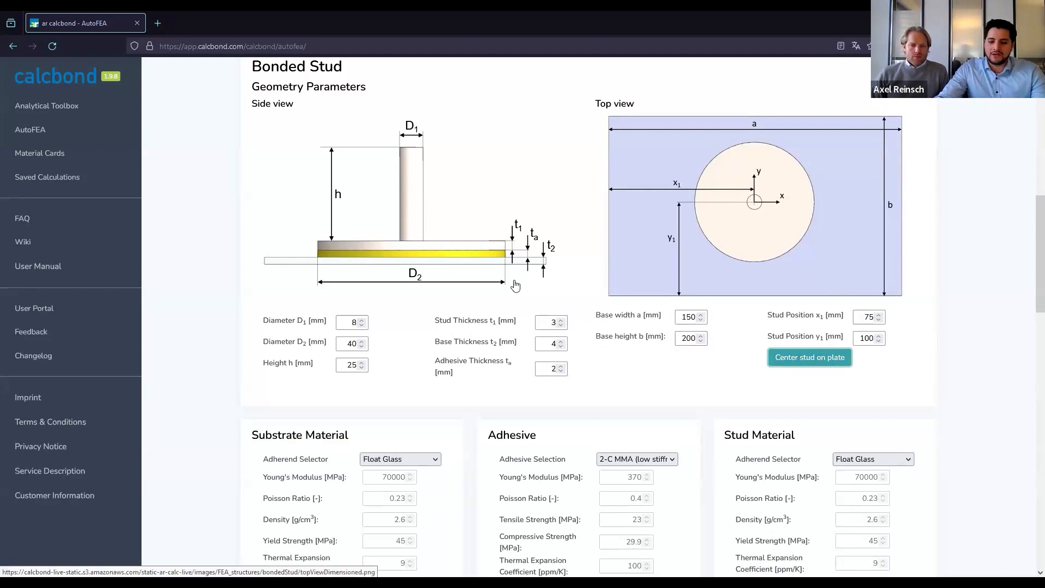
- Assign Aluminium 3.4365 (EN AW 7075T6) as the substrate material and Steel 1.0038 (S235JR) as the stud material
scroll(571, 251, down, 3)
scroll(472, 191, down, 2)
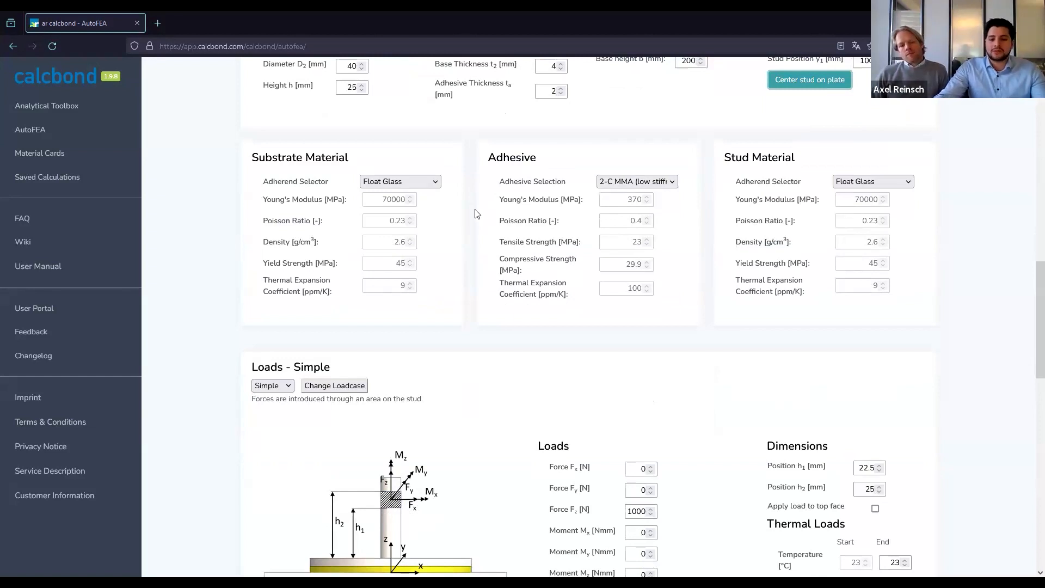
click(420, 185)
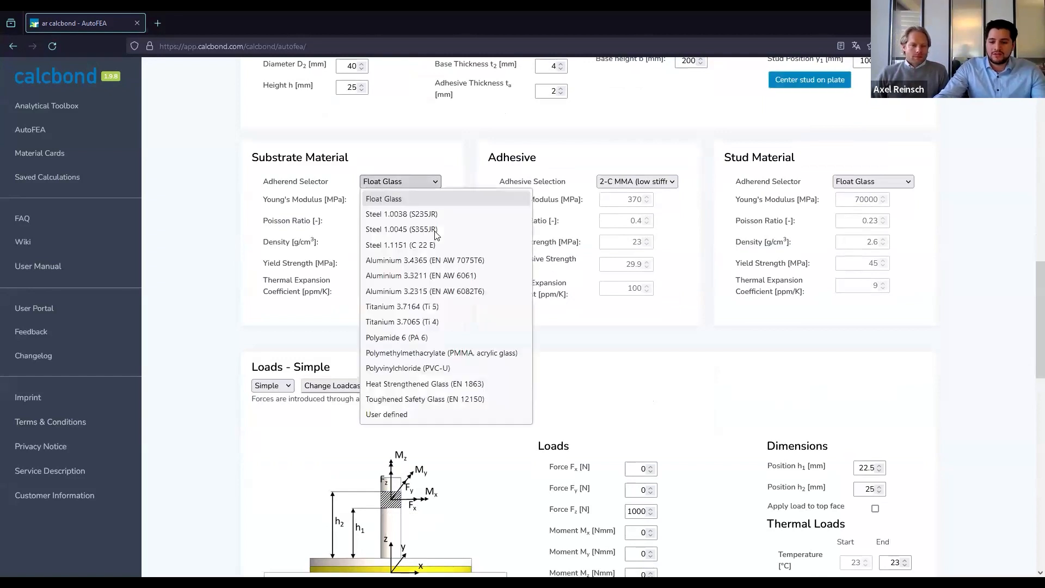
click(457, 265)
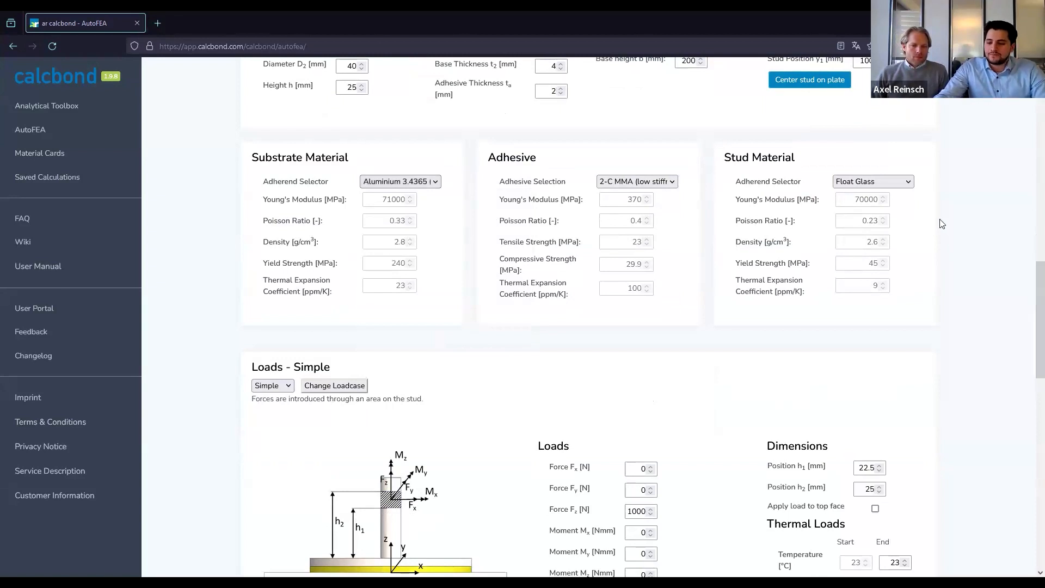
click(893, 183)
click(901, 215)
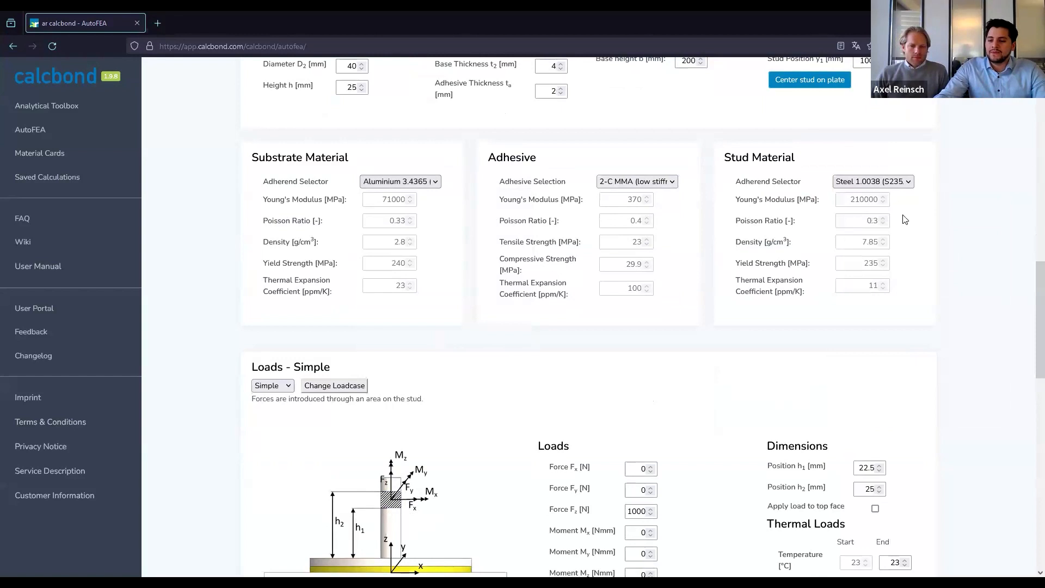
- Select SikaPower-880 as the adhesive, and switch the adhesive selection to User defined to make its properties editable
click(667, 185)
click(643, 250)
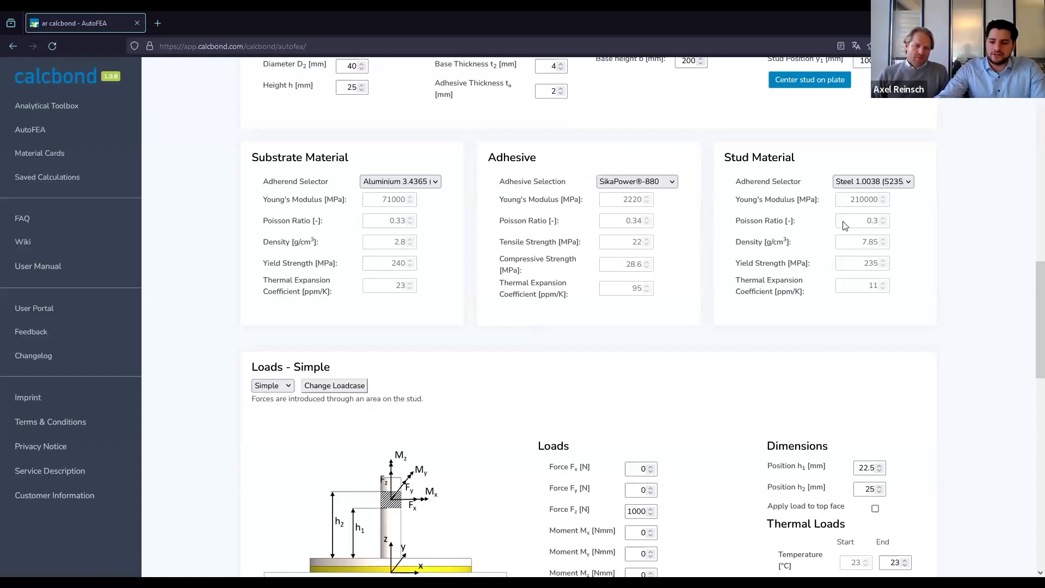
click(659, 185)
scroll(708, 272, down, 5)
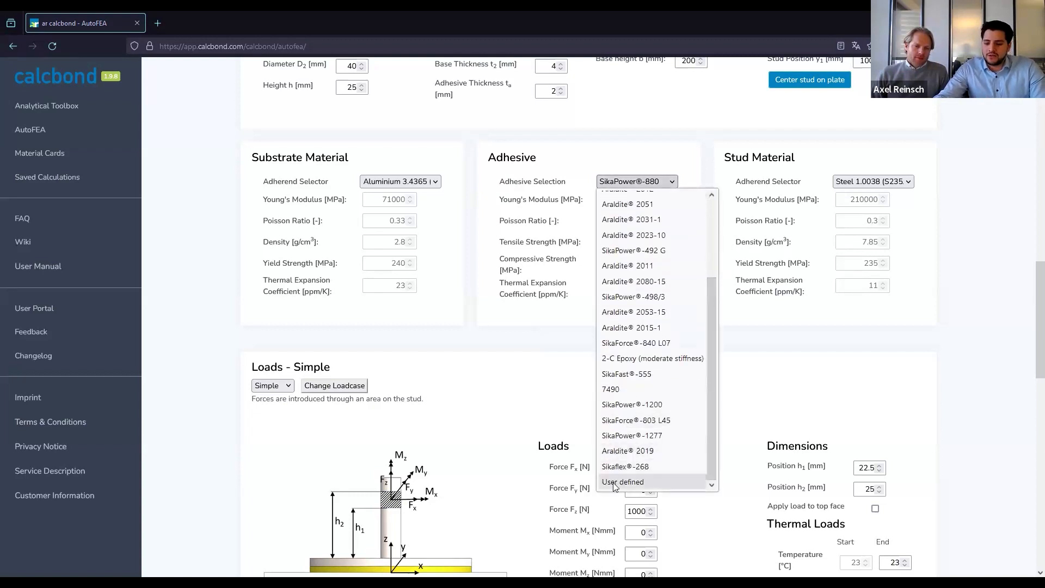
click(614, 483)
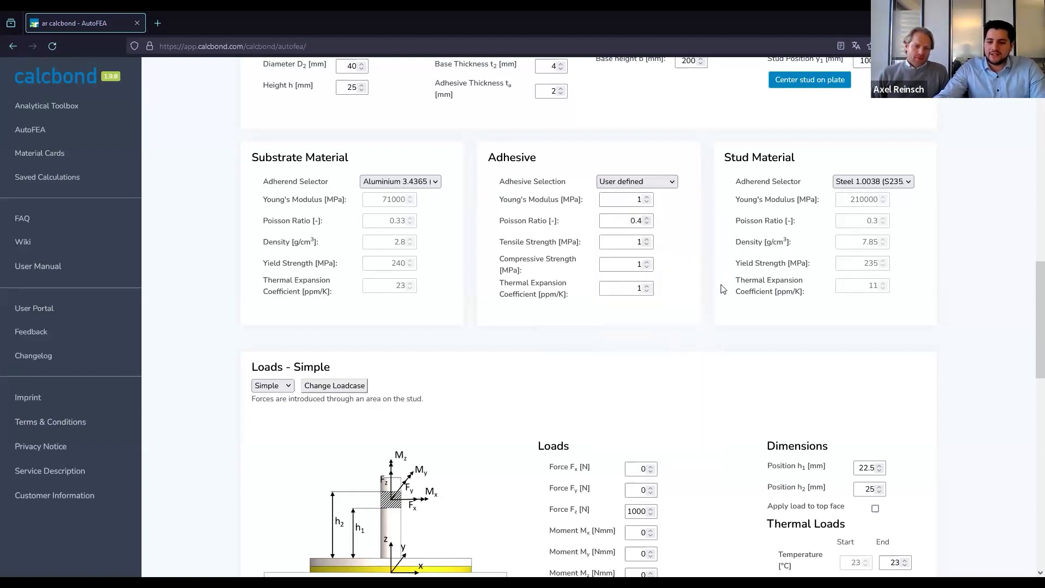
- Choose SikaPower-880 as the adhesive for the bonded stud in place of the user-defined material
click(657, 188)
drag(713, 276, 712, 241)
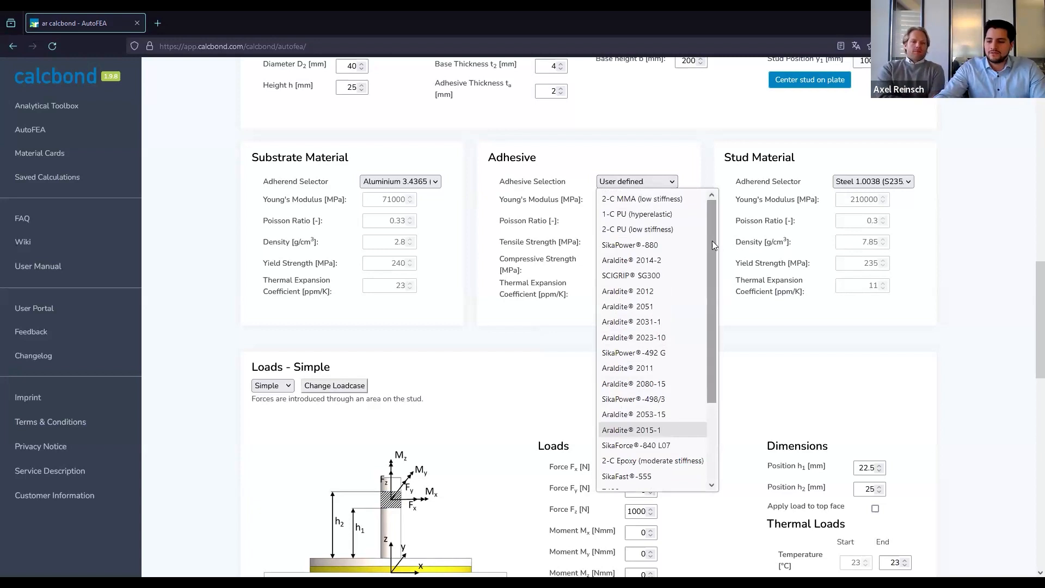
click(642, 252)
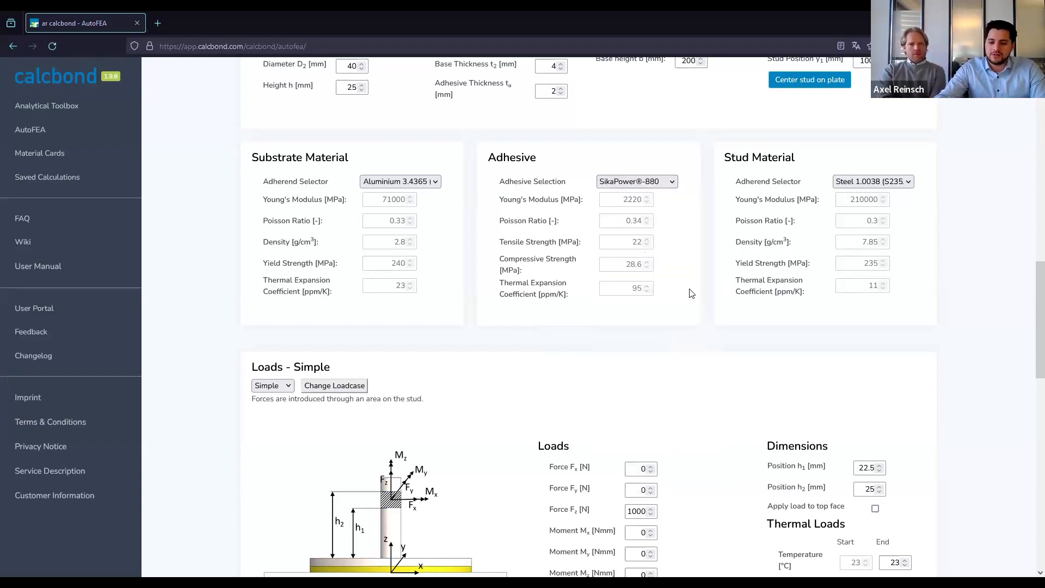
- Switch the load case to Remote to view its parameters, and return it to Simple
scroll(680, 294, down, 4)
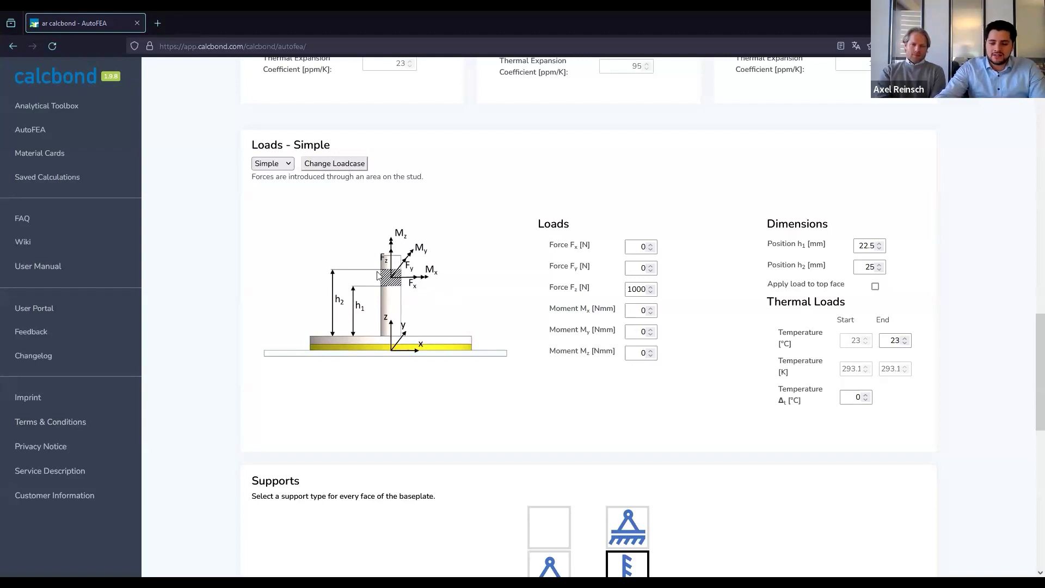
click(334, 168)
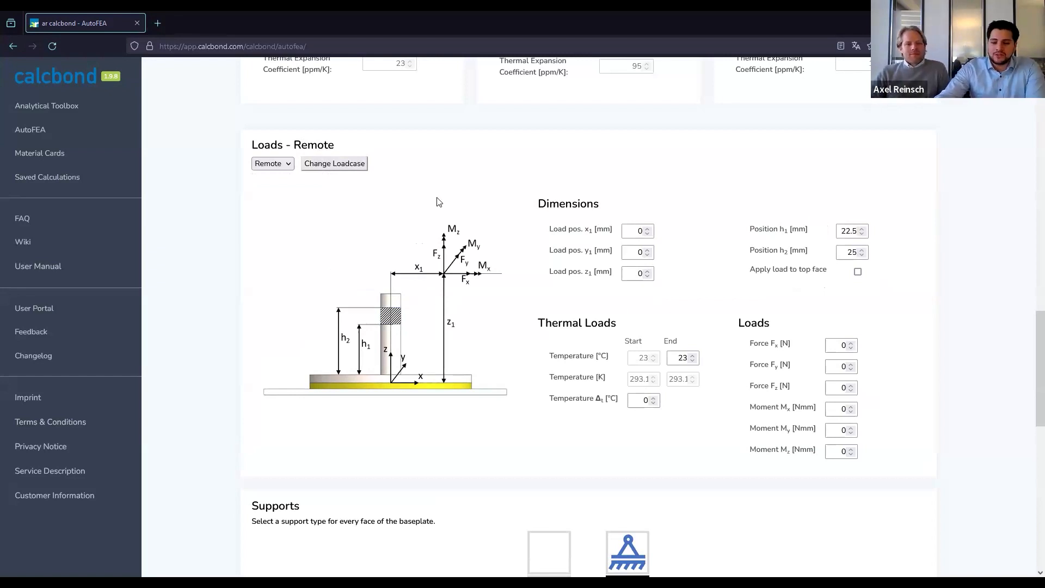
click(343, 173)
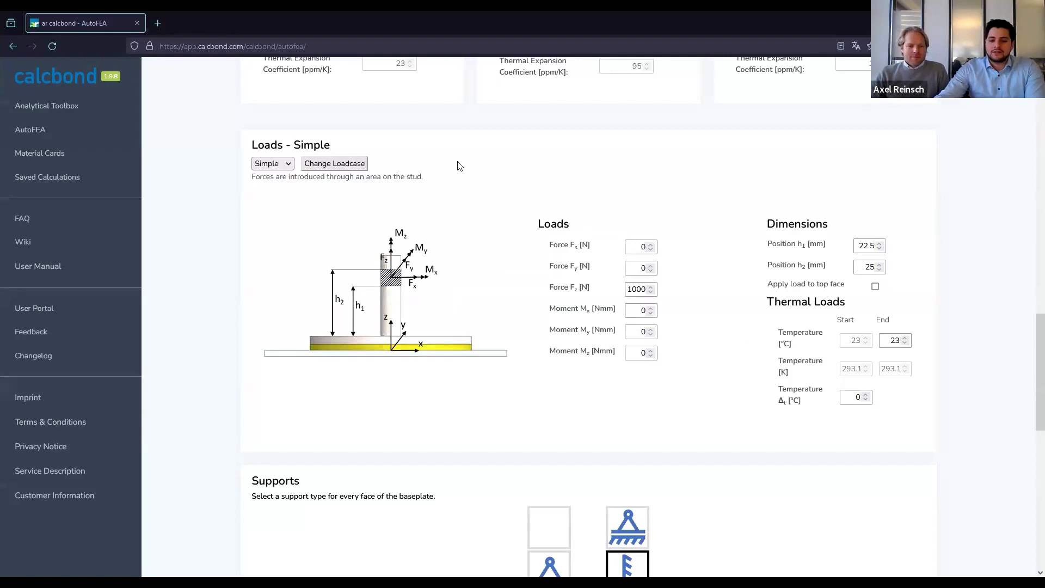
- Set the stud force Fx to 250 N and the force Fz to 0 N
double_click(632, 244)
text(250)
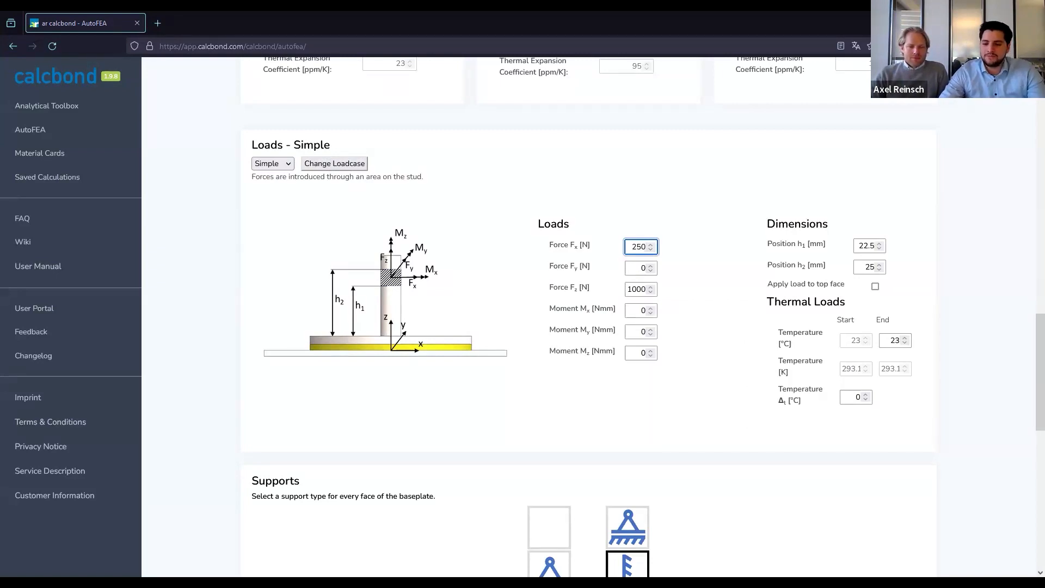
key(Tab)
key(Tab)
text(0)
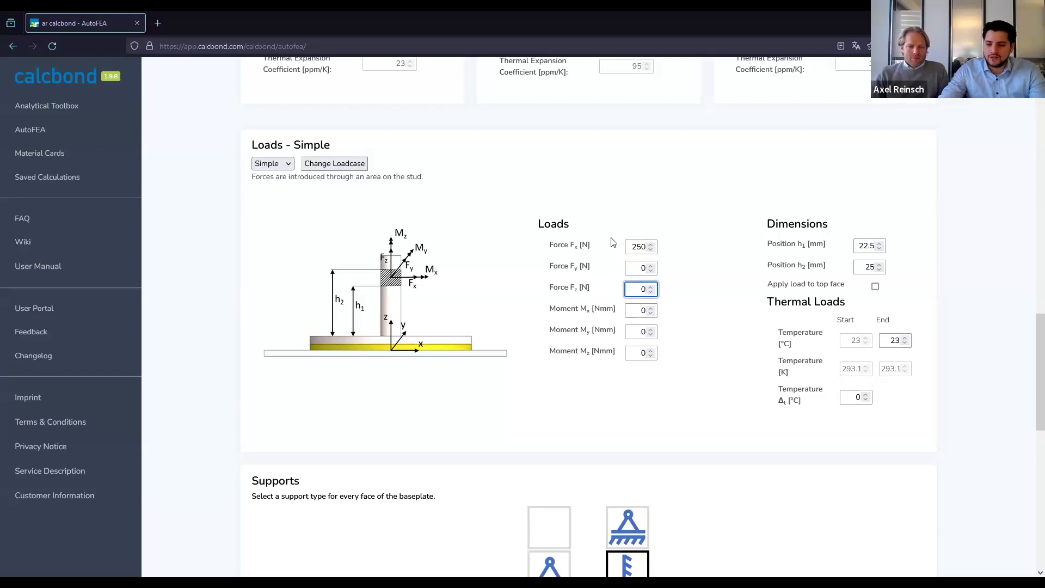
key(Tab)
- Set the load position h1 to 25 mm so that the load applies to the stud's top face
double_click(861, 247)
text(25)
key(Delete)
key(Delete)
key(Tab)
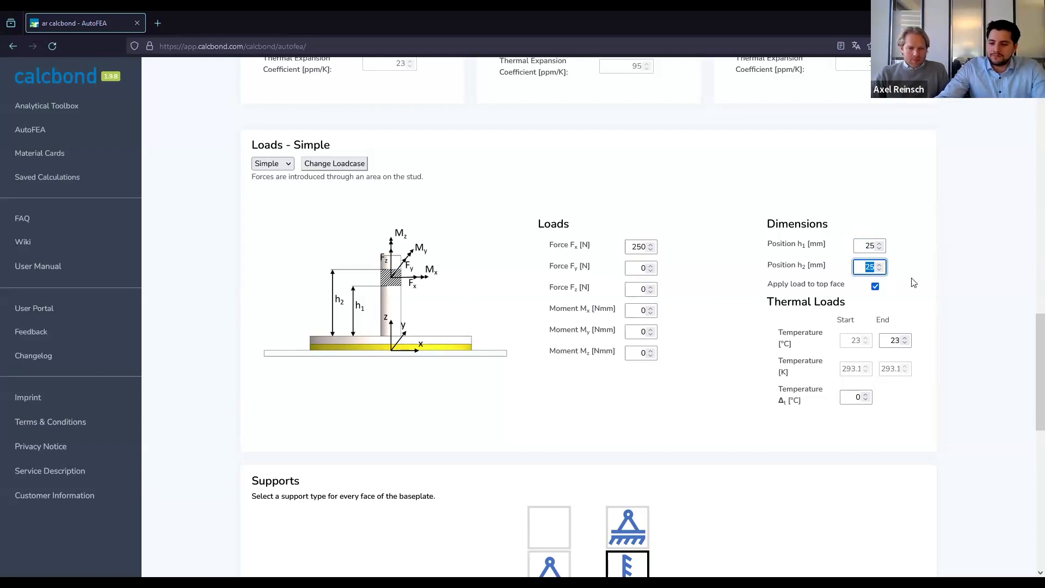
- Set the end temperature of the thermal load to 65 °C
click(894, 340)
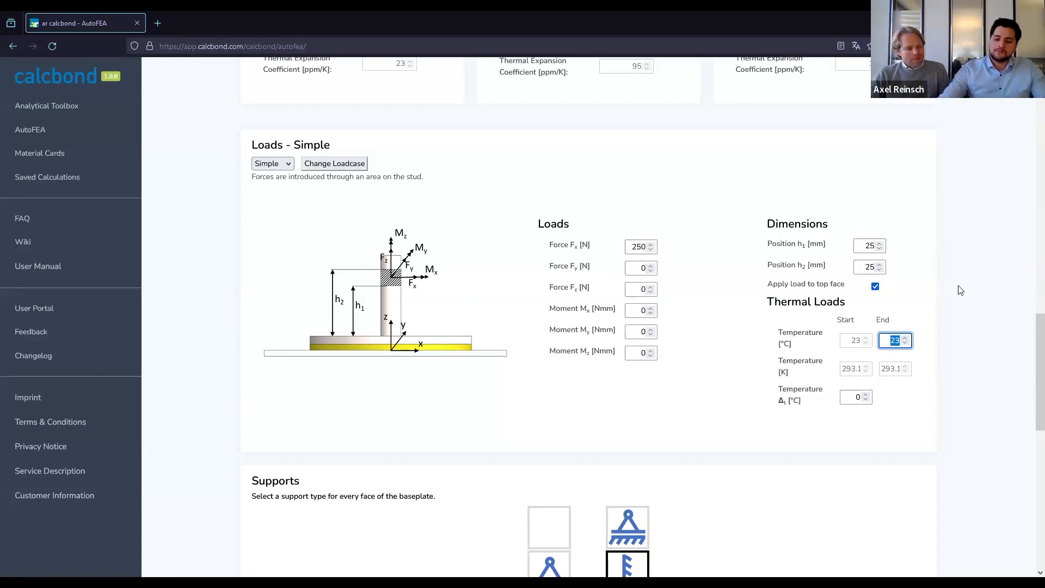
text(65)
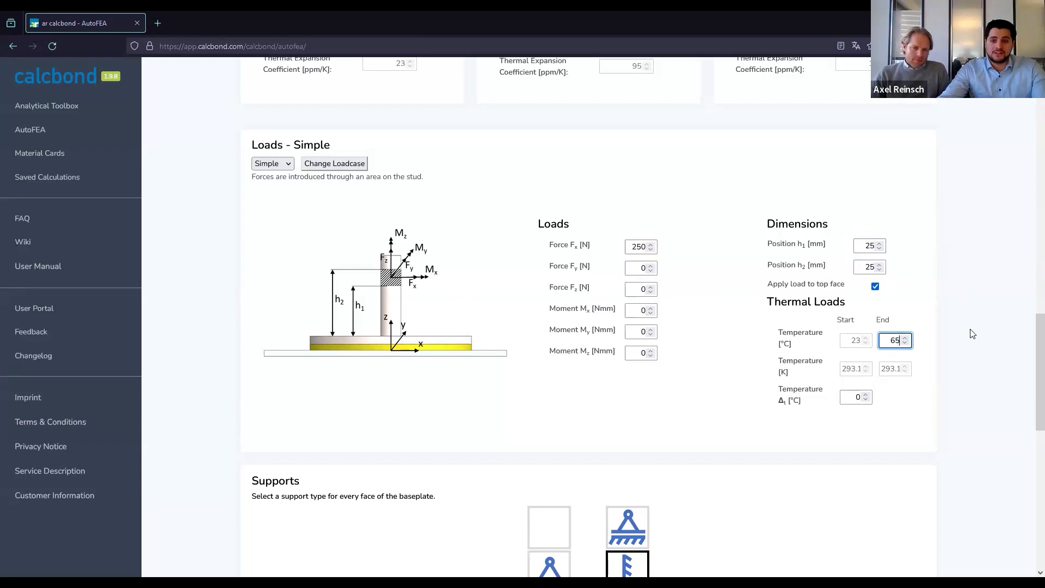
key(Tab)
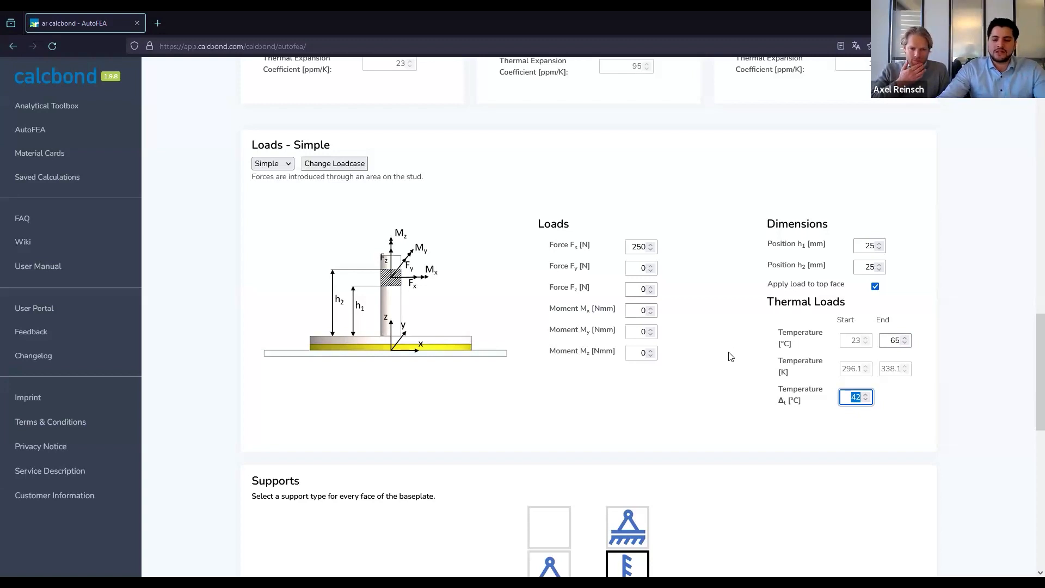
- Assign pinned supports (locked displacement x, y, z) to baseplate faces A and C, and sliding supports (locked displacement z) to faces B and D
scroll(728, 353, down, 2)
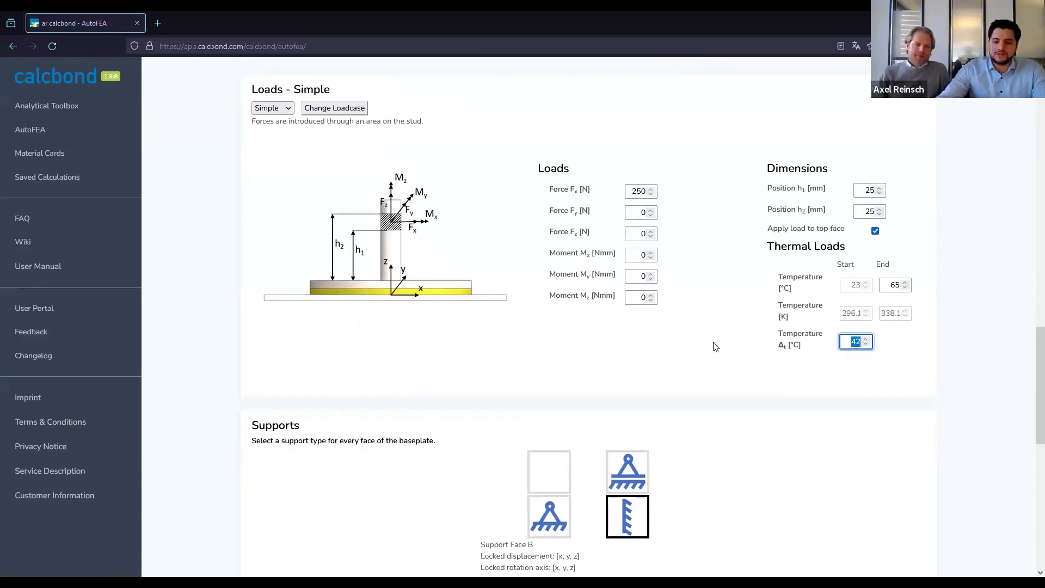
scroll(708, 340, down, 5)
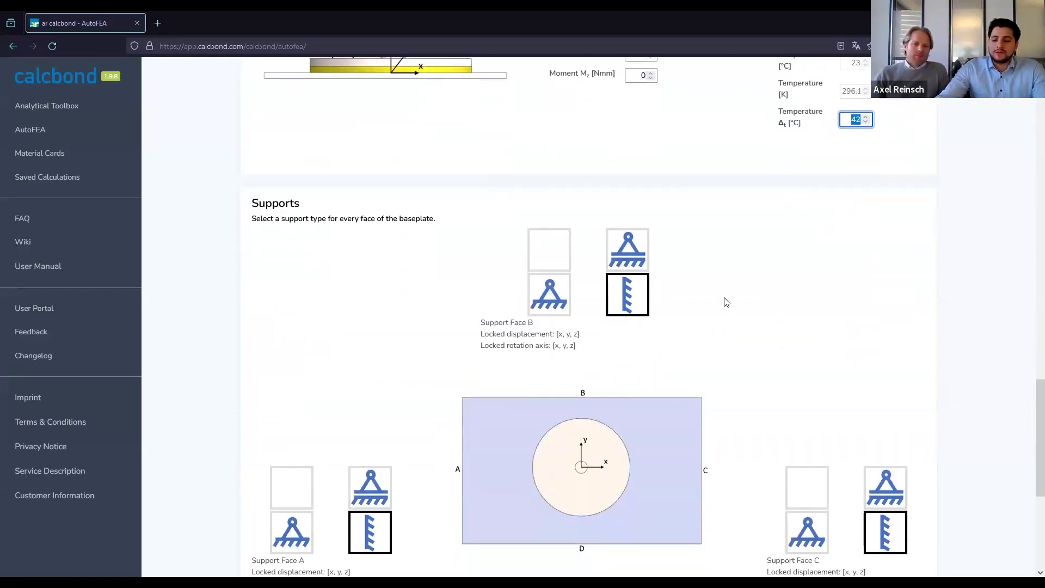
scroll(734, 298, down, 1)
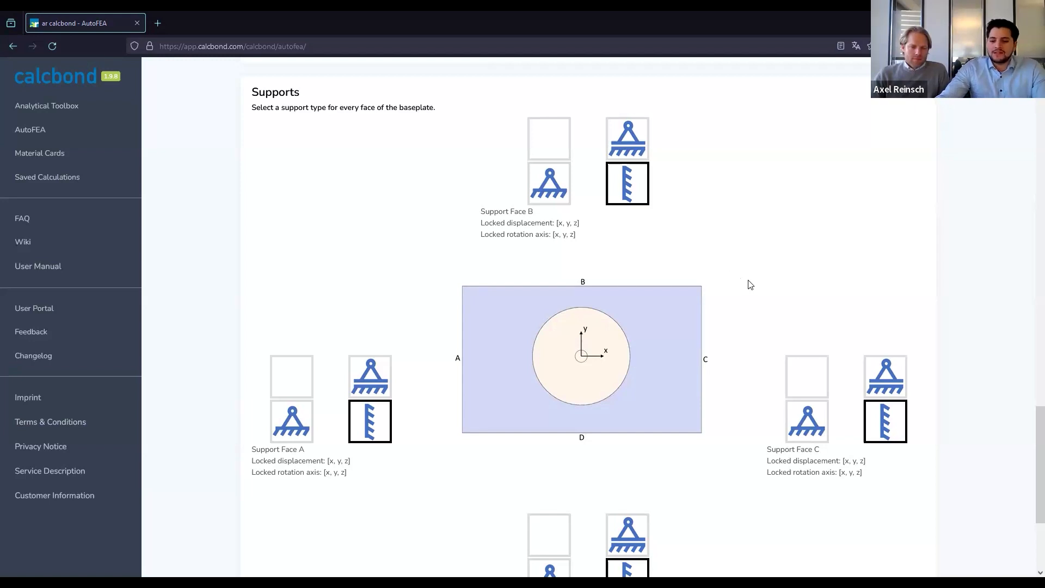
scroll(746, 285, down, 1)
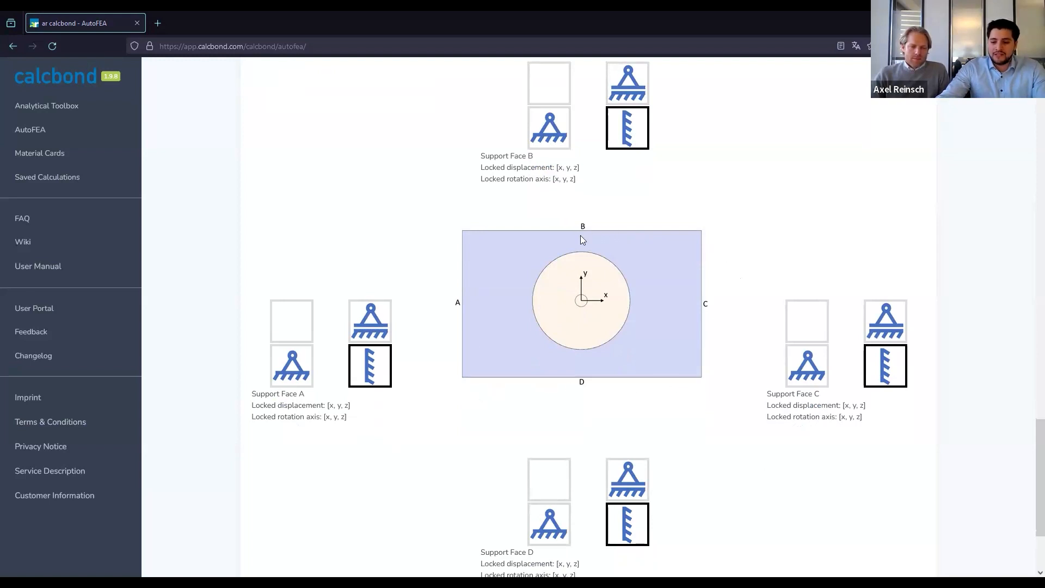
click(301, 381)
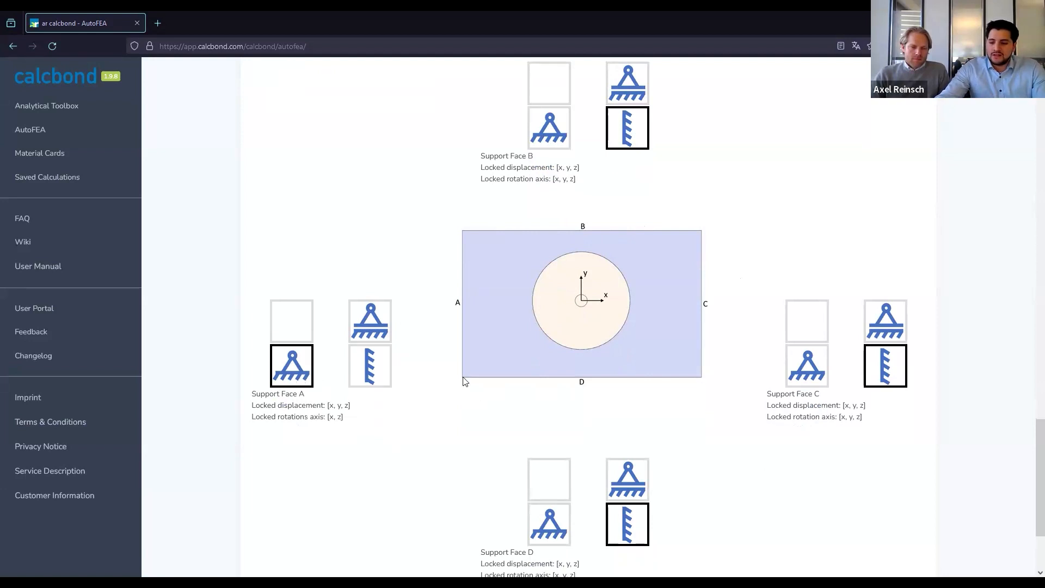
click(816, 376)
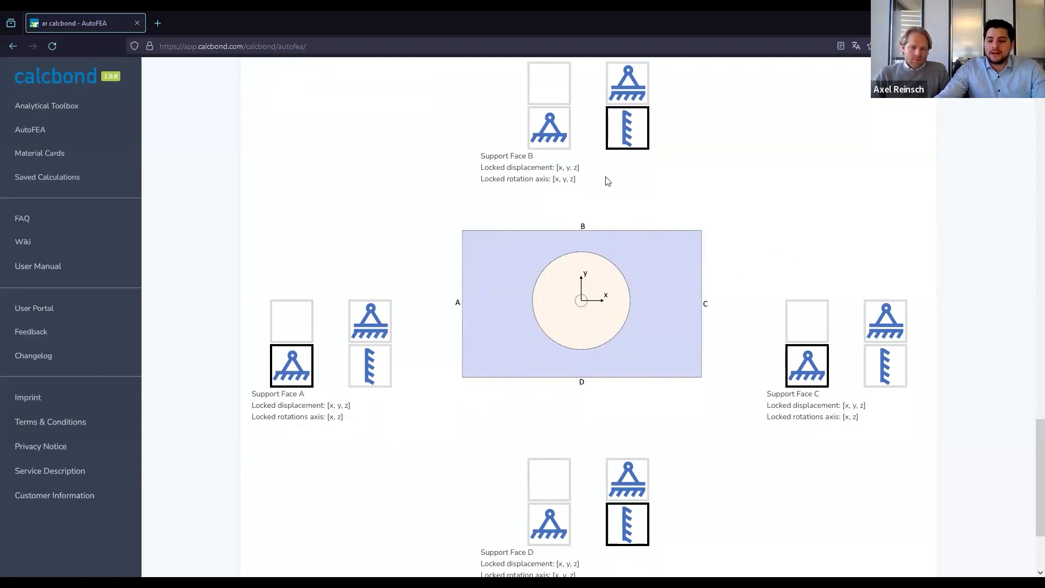
click(619, 97)
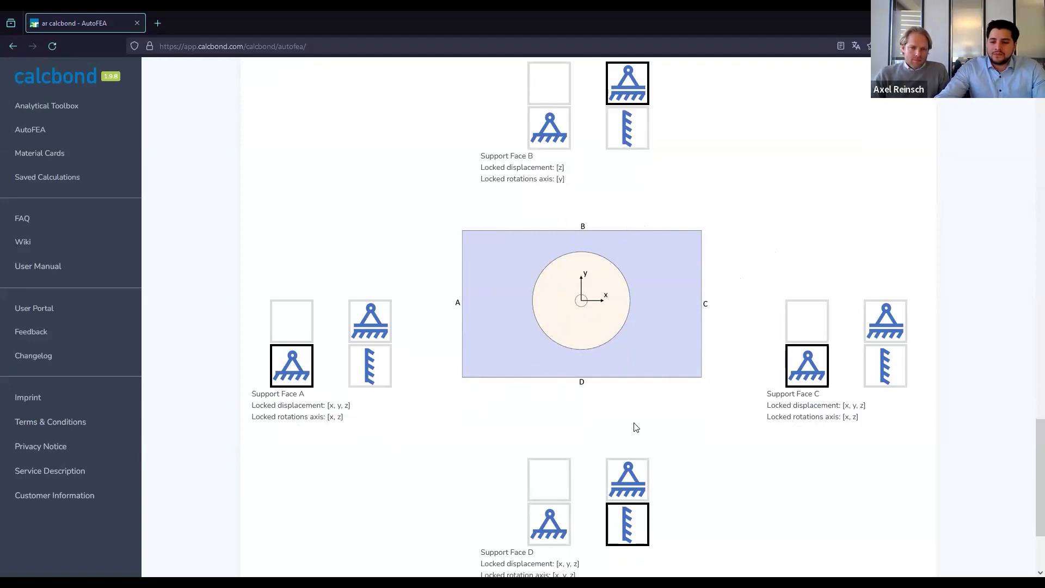
click(634, 480)
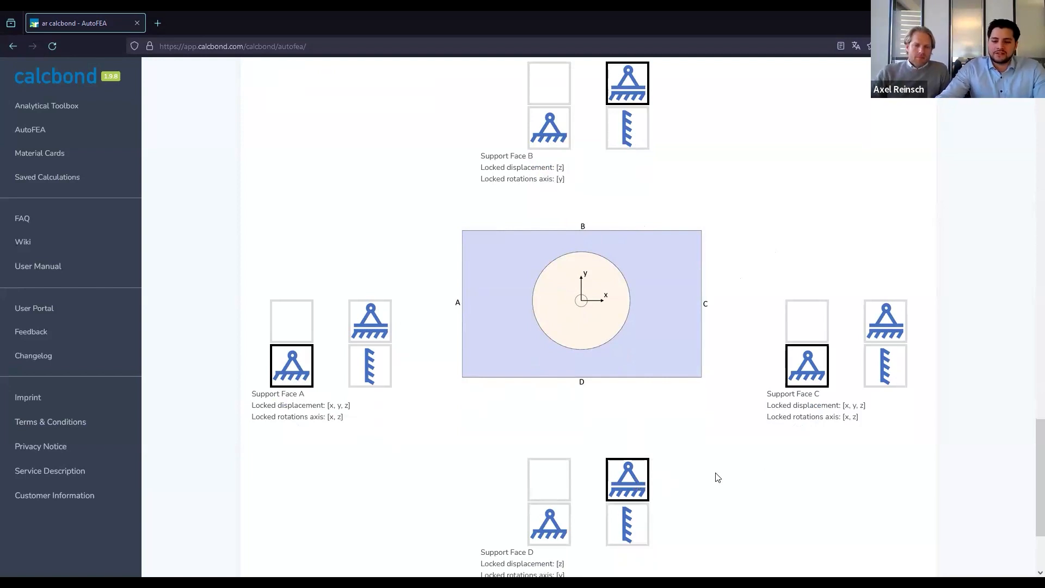
- Request the bonded stud calculation and check its calculation status
scroll(721, 394, down, 2)
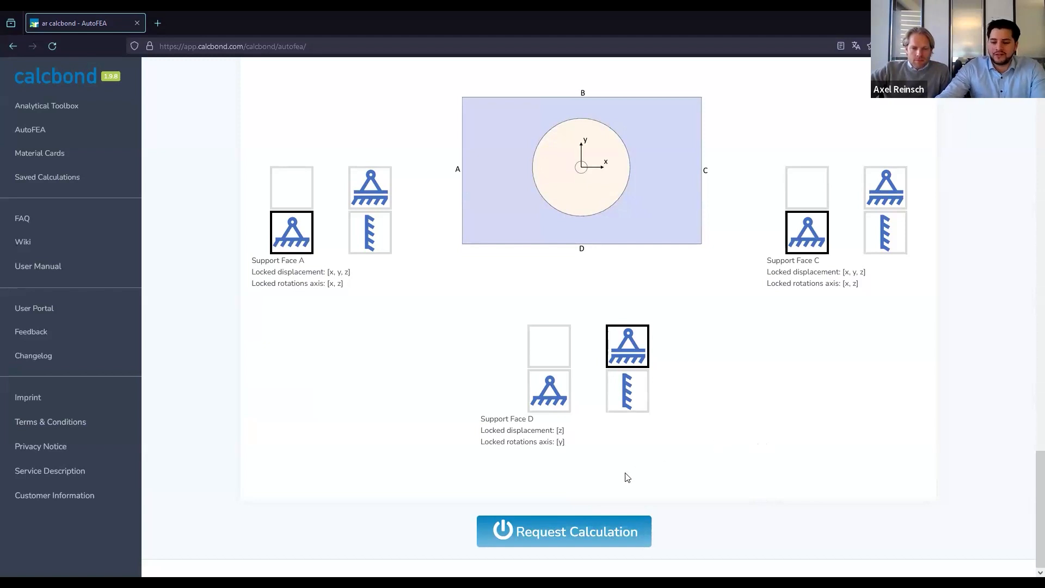
click(566, 539)
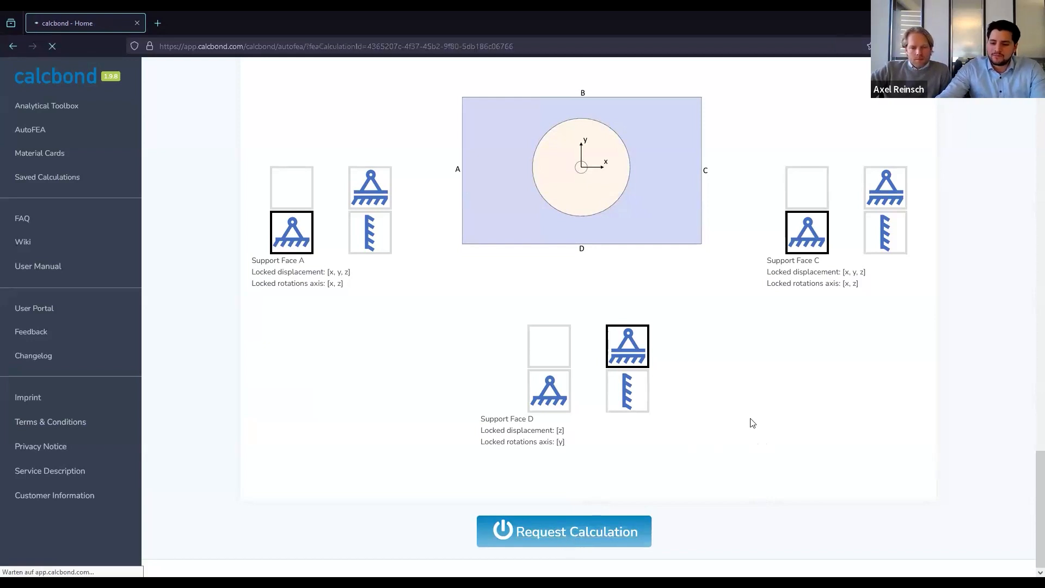
scroll(693, 426, down, 15)
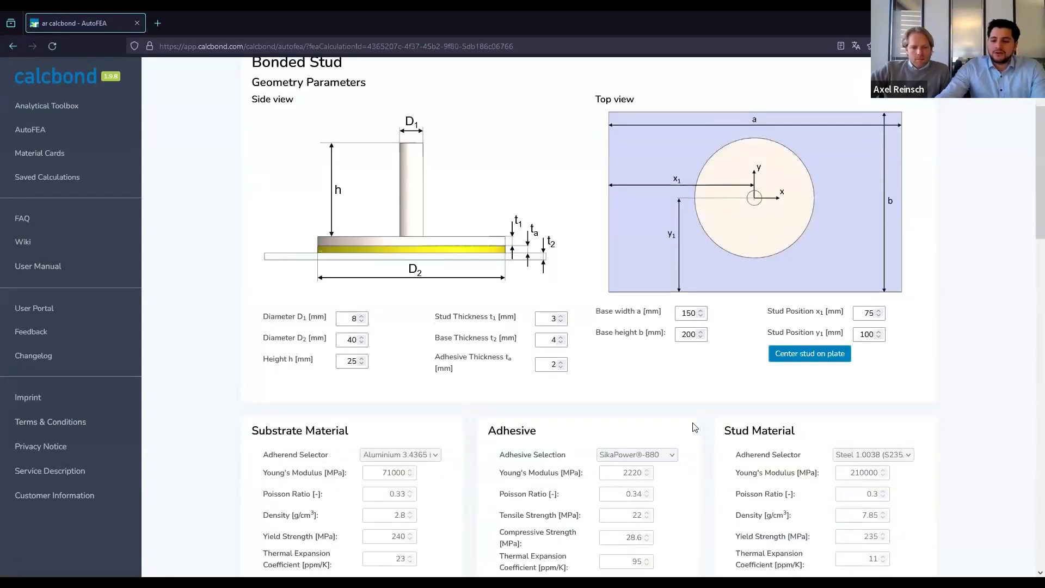
scroll(657, 417, down, 5)
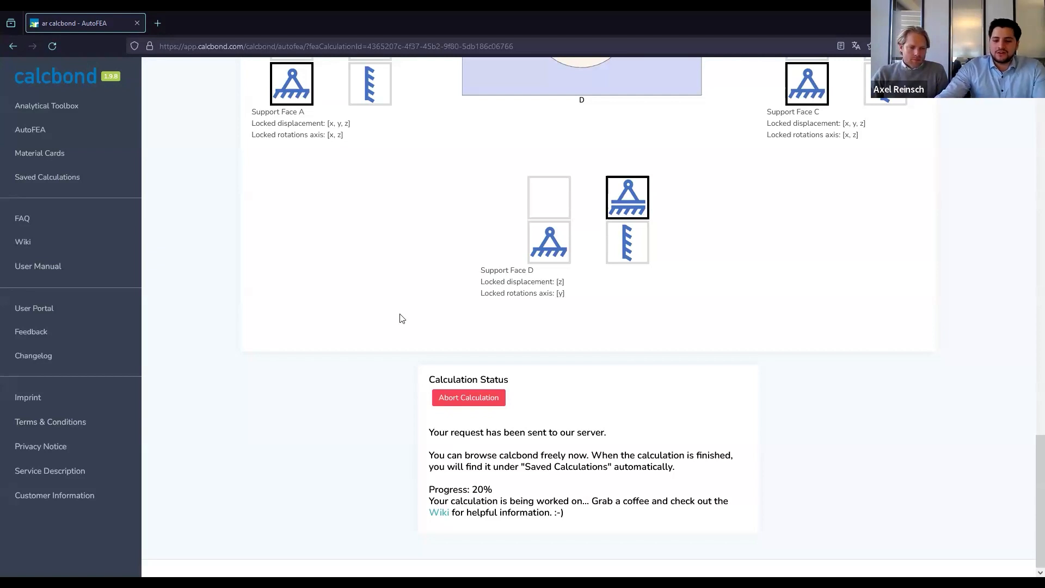
- Open the Webinar Demo calculation of project Bonded Stud #3 from the saved FEA calculations
click(40, 179)
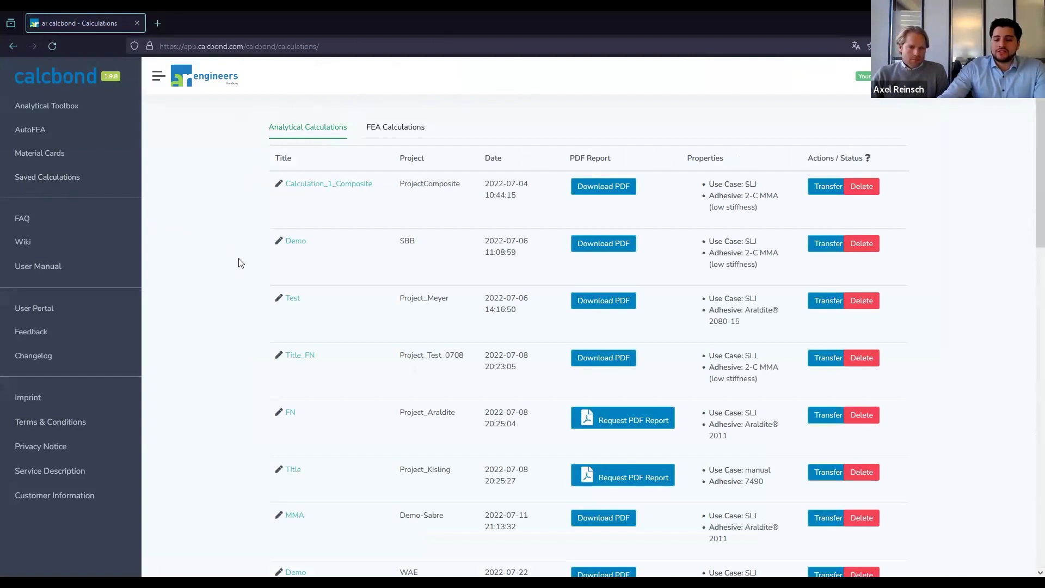
click(404, 129)
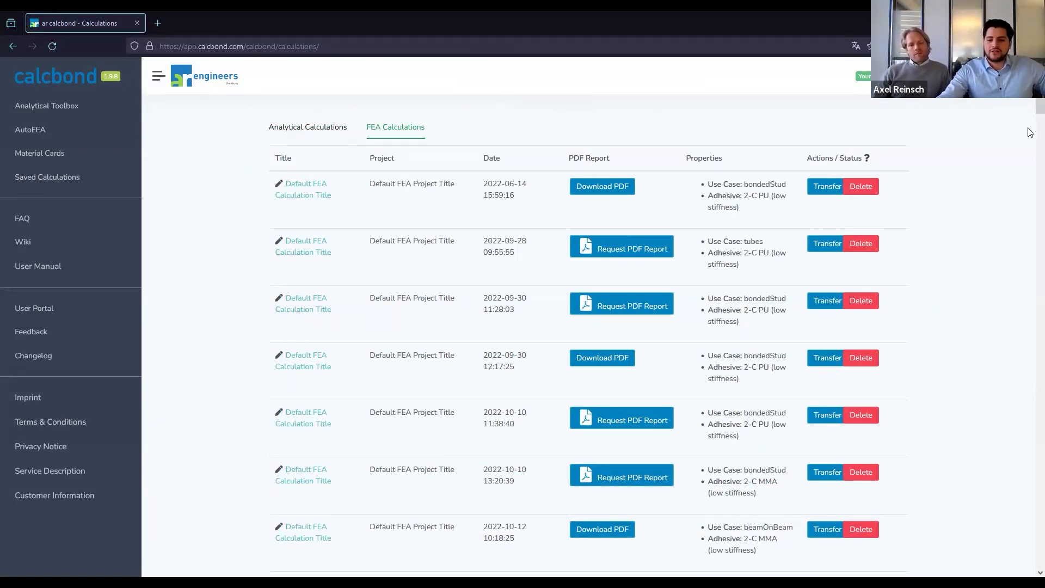
drag(1031, 101, 1029, 558)
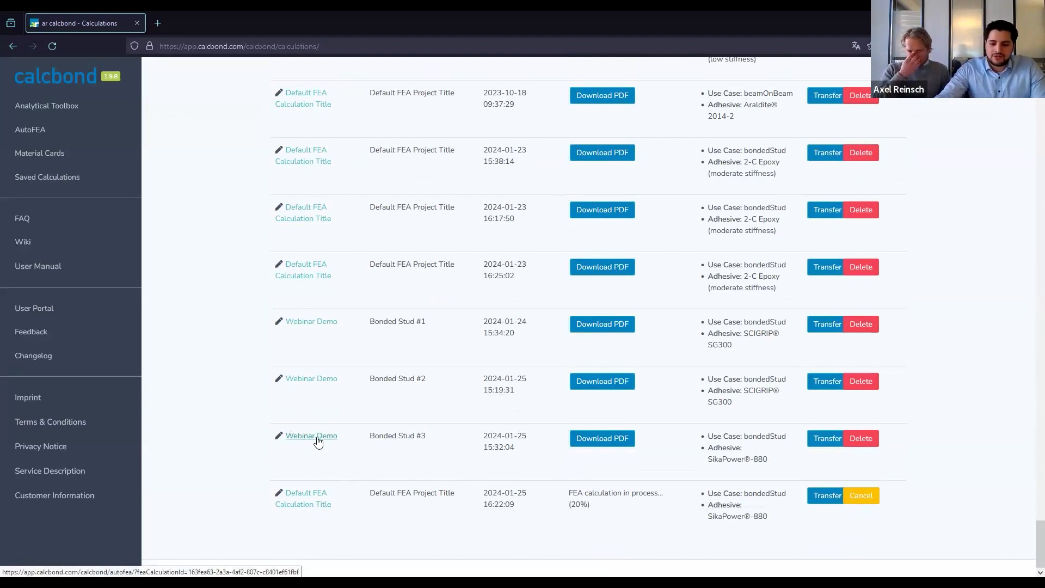
click(319, 441)
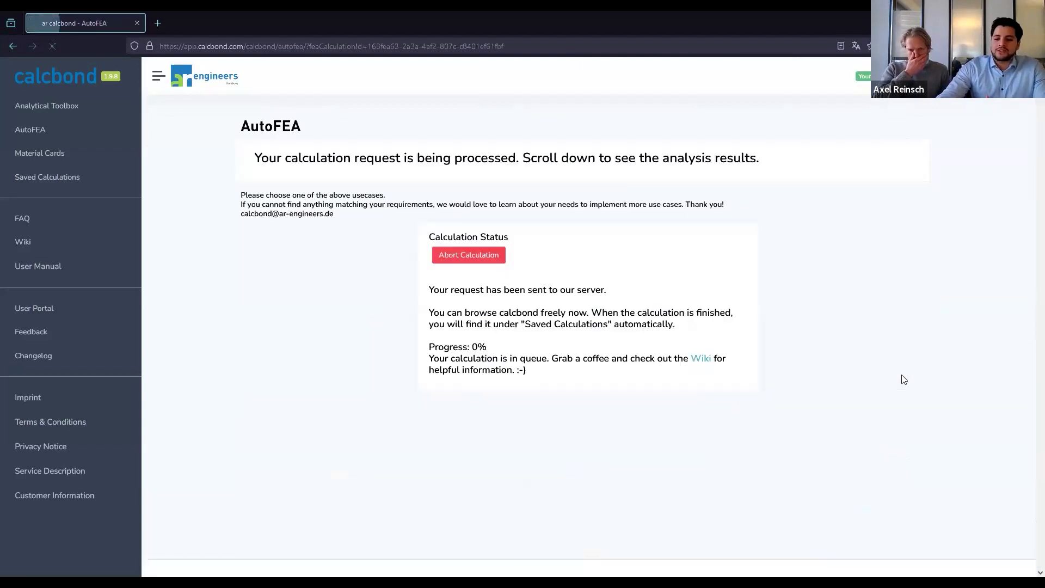
- Review the baseplate supports, mesh statistics and stress results of the bonded stud finite element analysis
scroll(904, 380, down, 10)
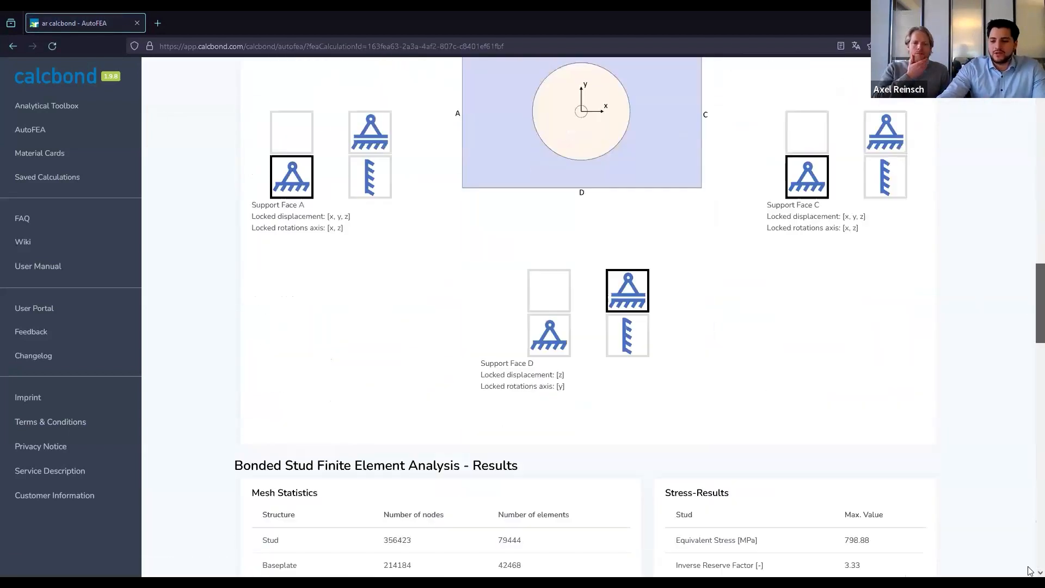
scroll(1028, 360, down, 15)
scroll(653, 408, up, 15)
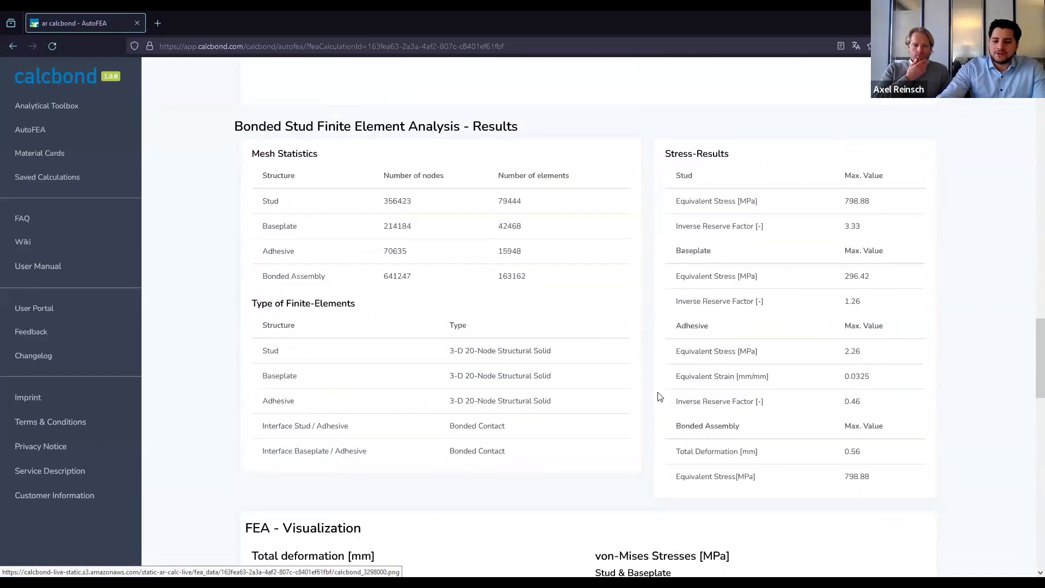
scroll(640, 392, up, 8)
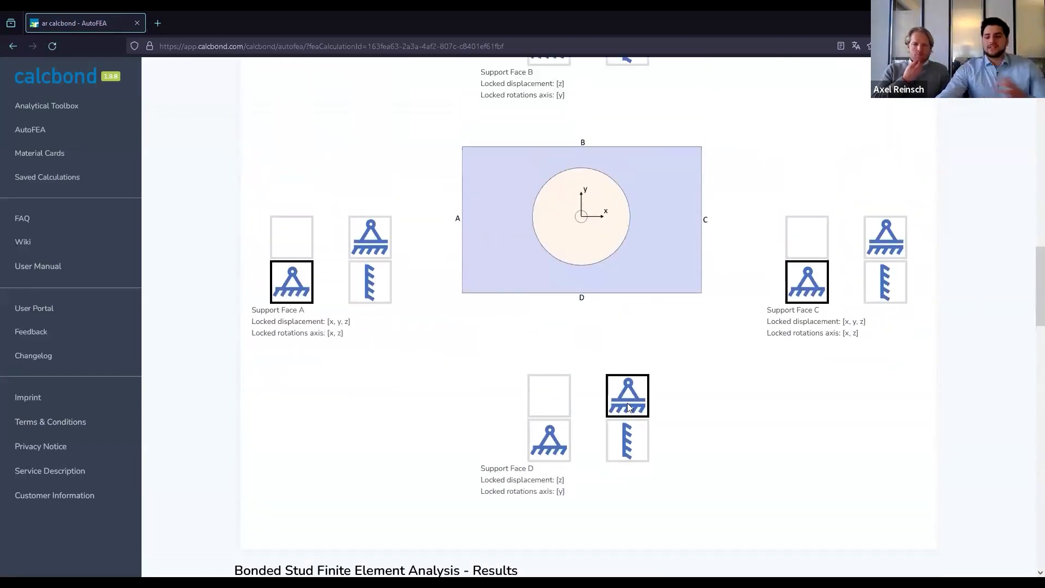
scroll(627, 405, up, 2)
scroll(629, 407, down, 6)
scroll(648, 326, down, 5)
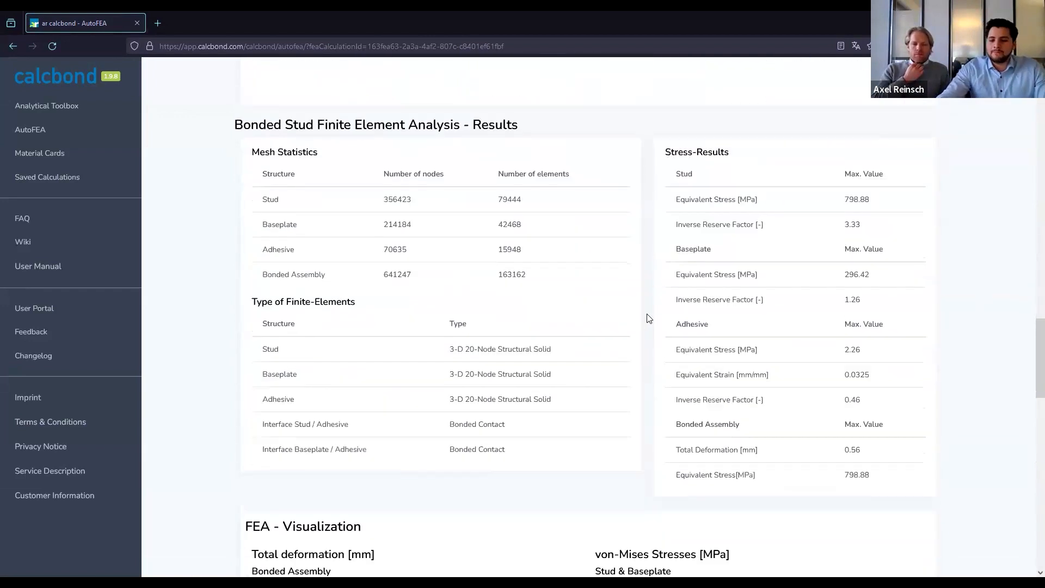
scroll(648, 319, down, 1)
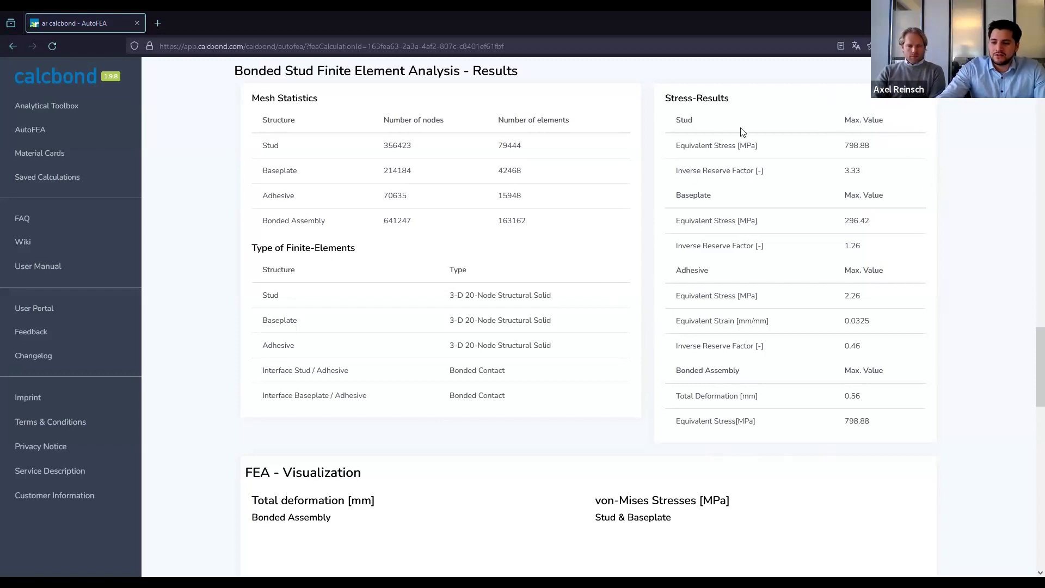
- Examine the FEA visualization plots for total deformation, von Mises stress, adhesive stress and equivalent elastic strain
scroll(562, 333, down, 7)
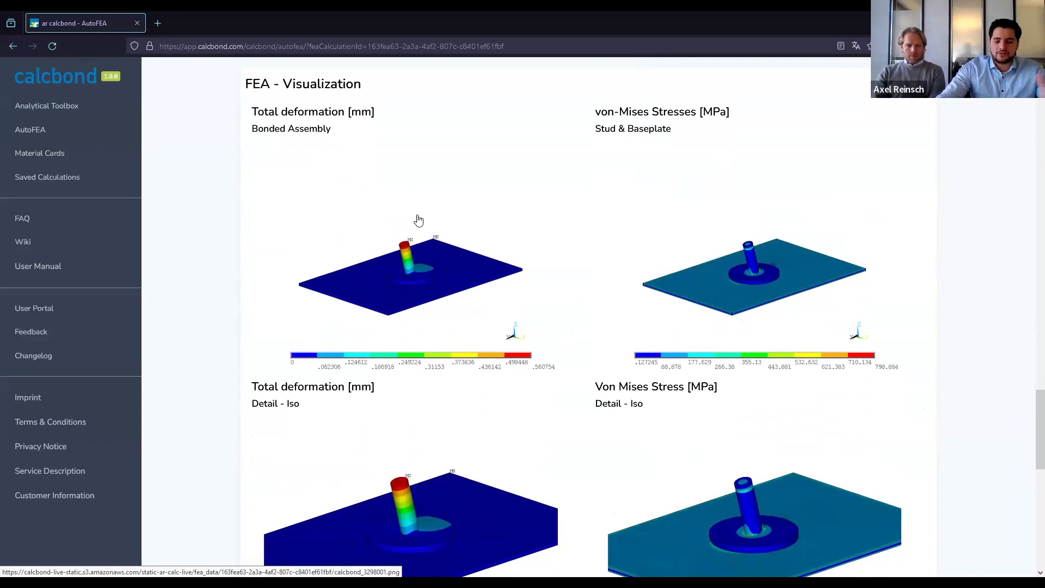
scroll(787, 243, down, 2)
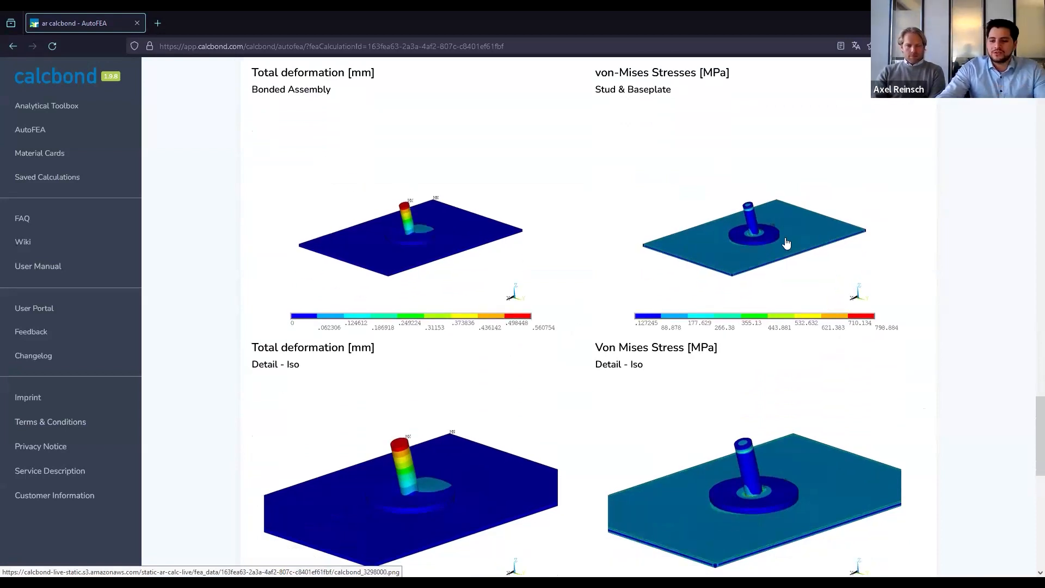
scroll(786, 243, down, 5)
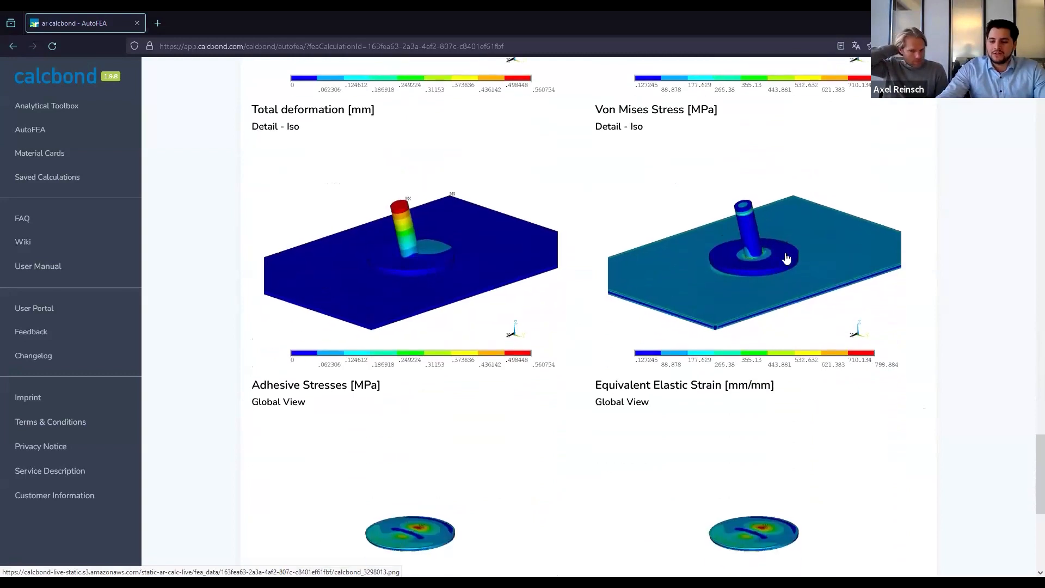
scroll(776, 277, down, 5)
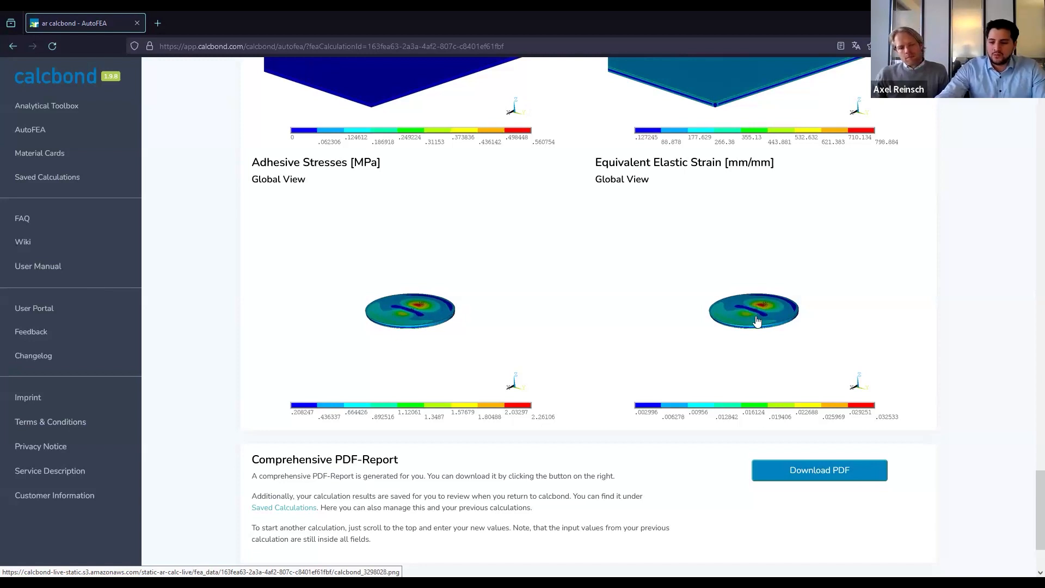
- Open the comprehensive PDF report of the calculation and show its cover page at 80 % zoom
scroll(766, 490, down, 2)
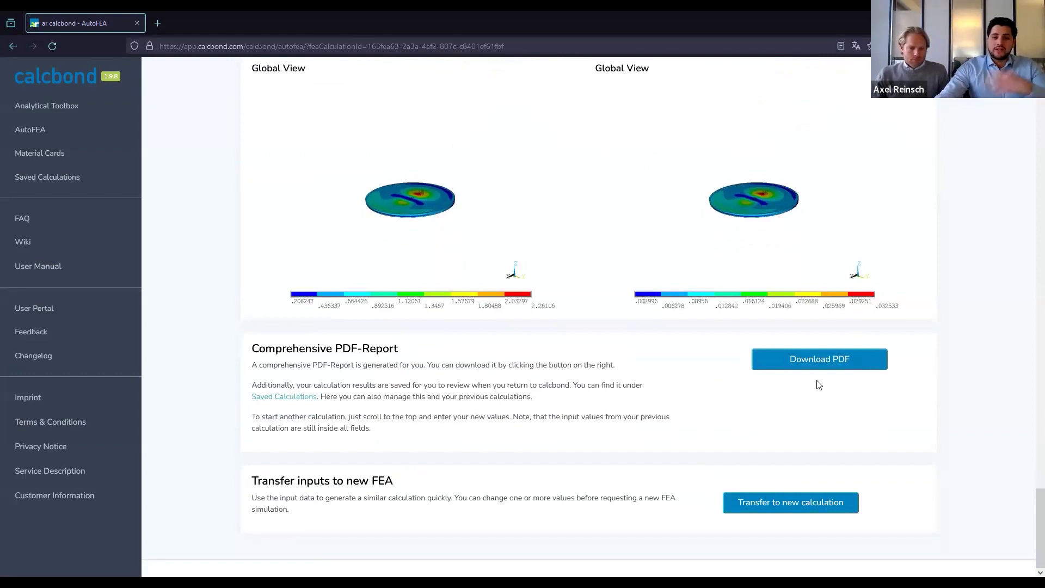
click(813, 366)
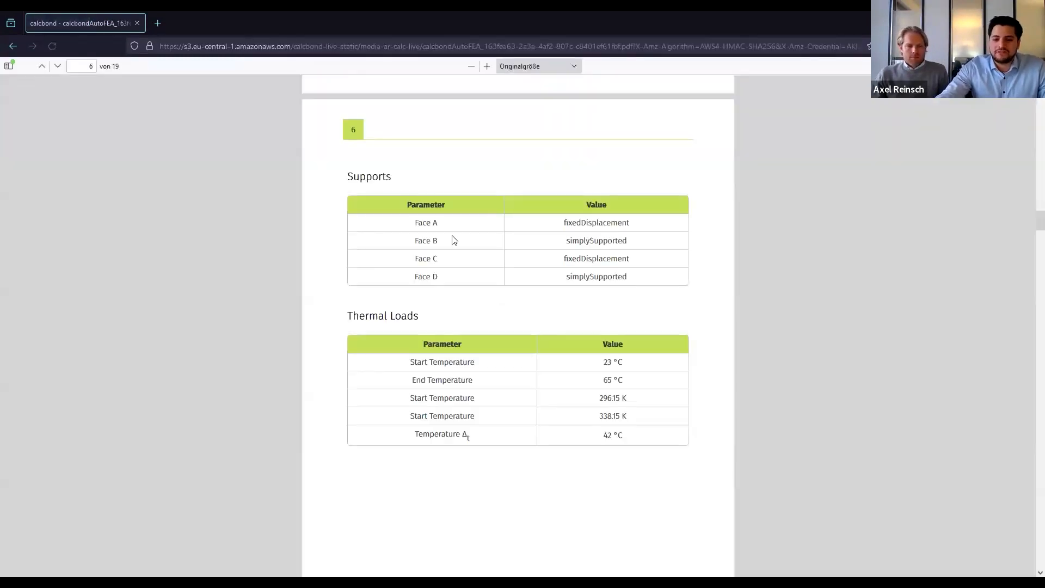
drag(1028, 218, 1026, 79)
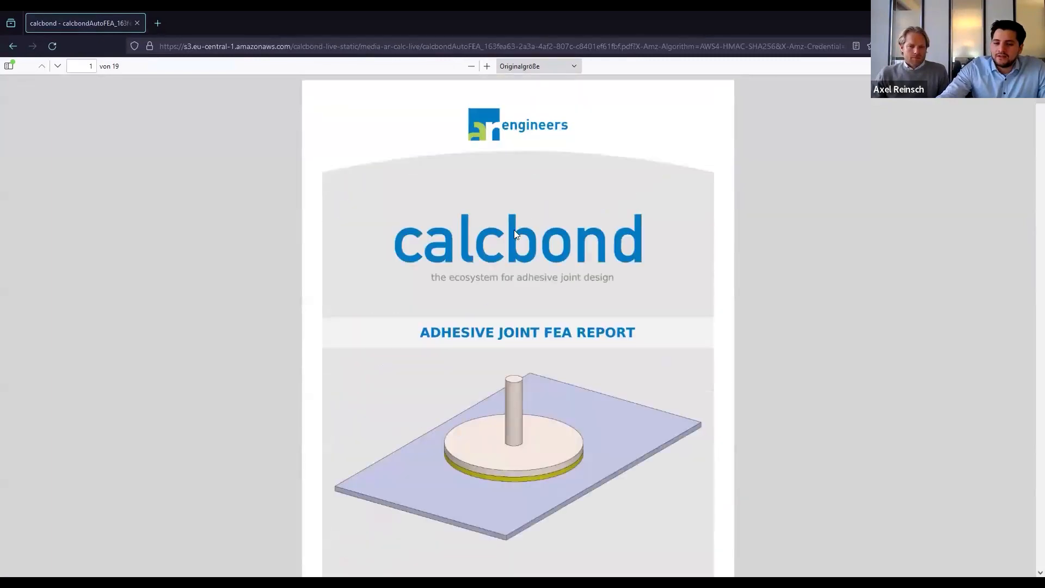
click(471, 66)
click(471, 67)
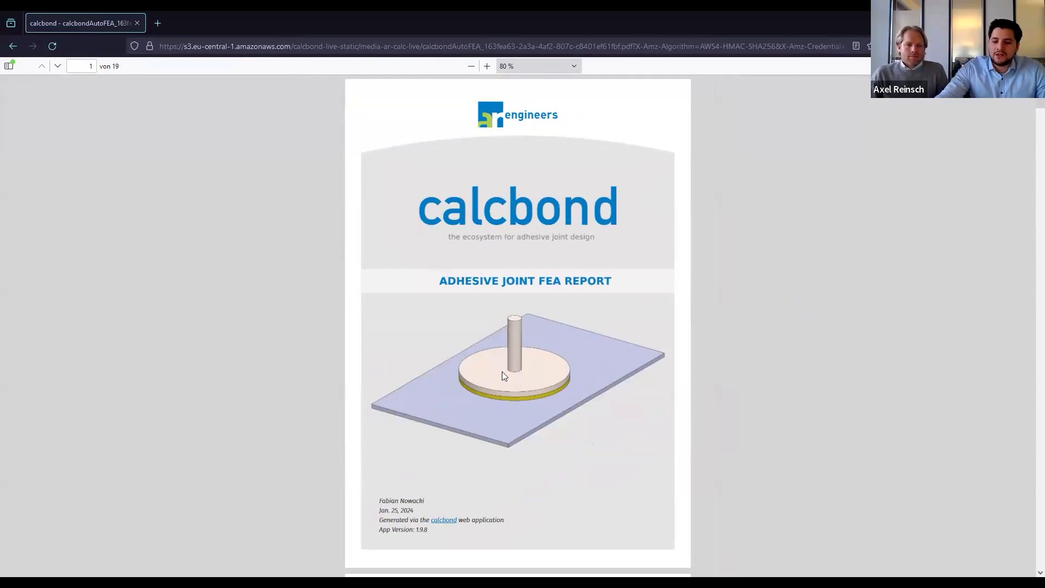
- Read the report's table of contents, geometry and material configuration, and analysis setup with forces, supports and thermal loads
scroll(583, 197, down, 5)
scroll(584, 205, down, 3)
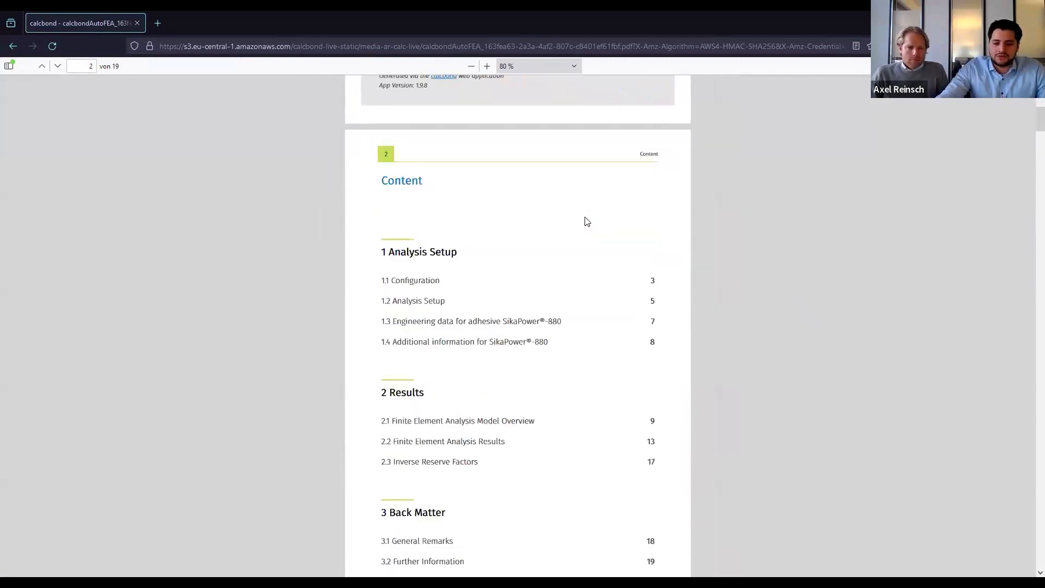
scroll(588, 222, down, 1)
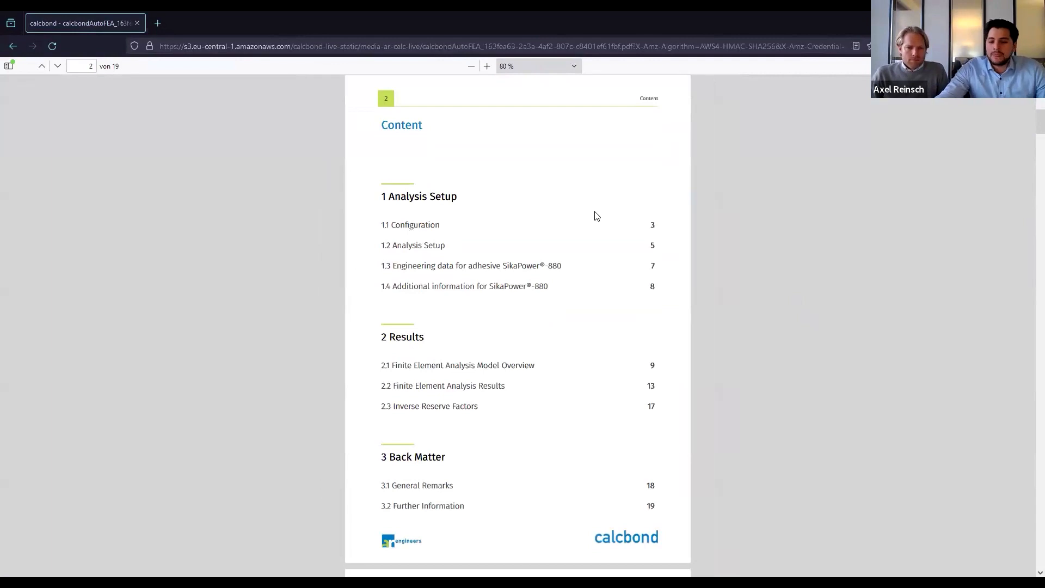
scroll(596, 216, down, 1)
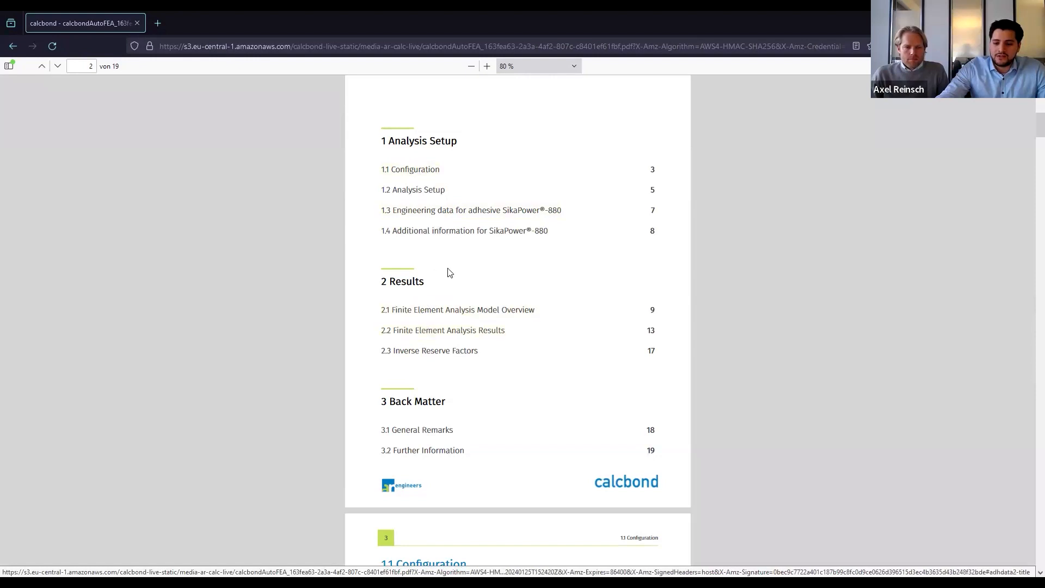
scroll(605, 244, down, 8)
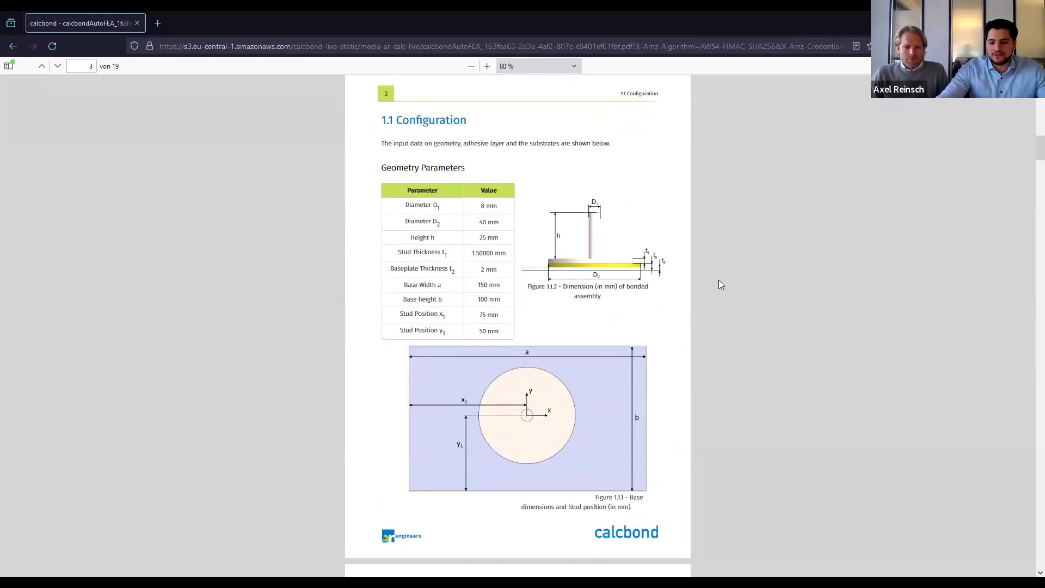
scroll(642, 256, down, 7)
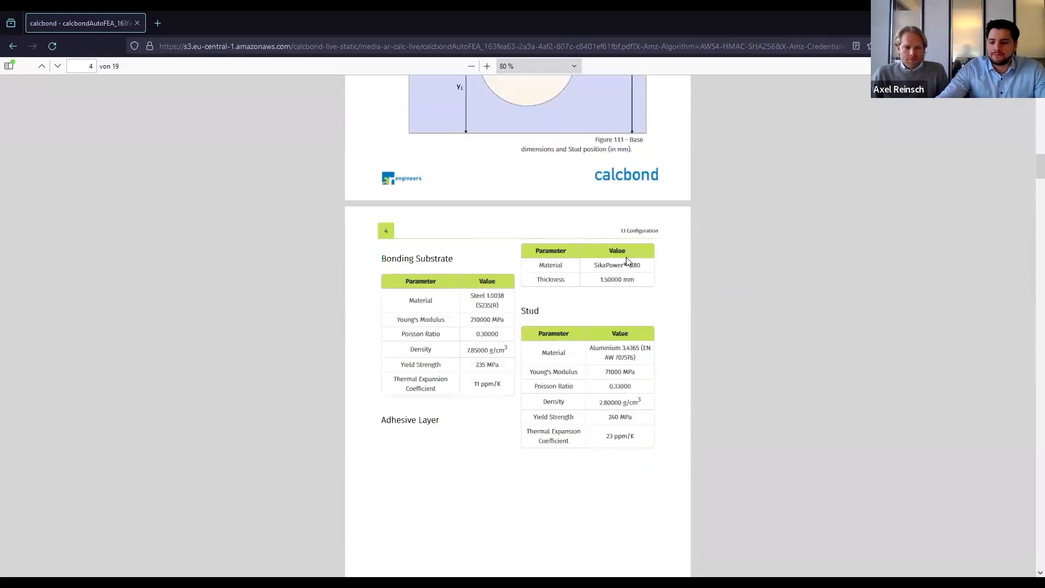
scroll(631, 249, down, 9)
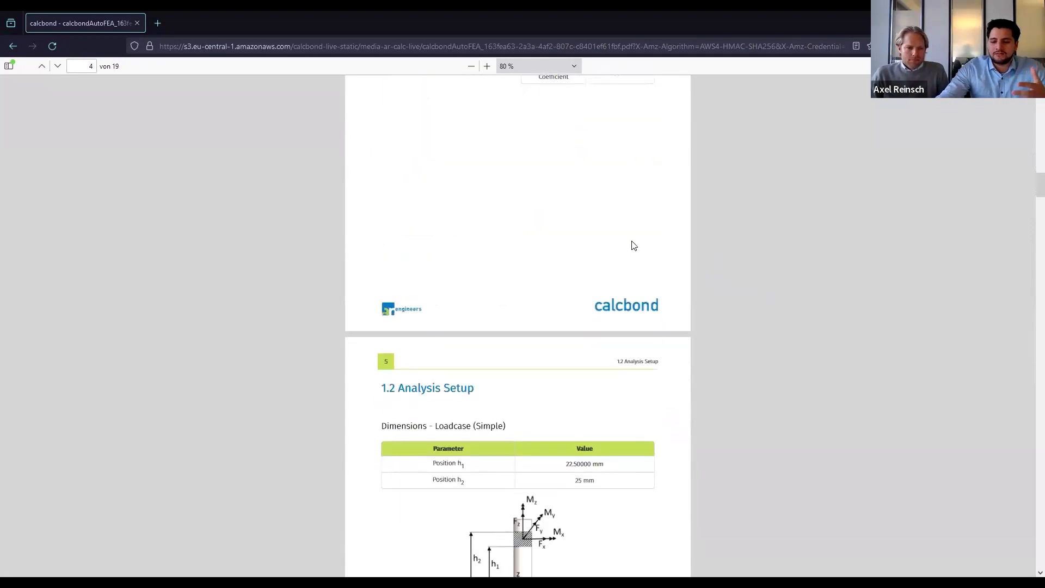
scroll(634, 244, down, 2)
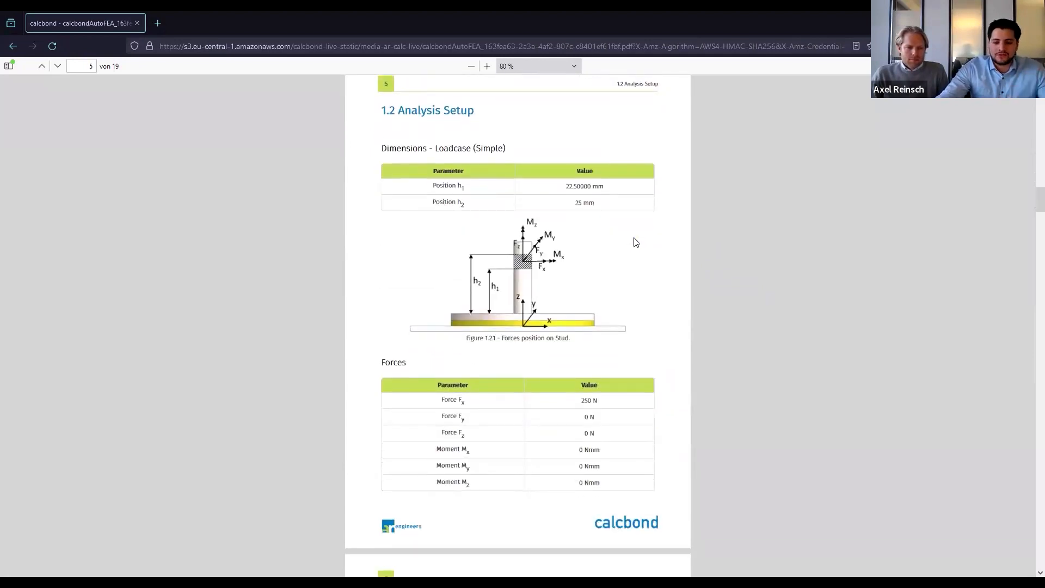
scroll(637, 242, down, 7)
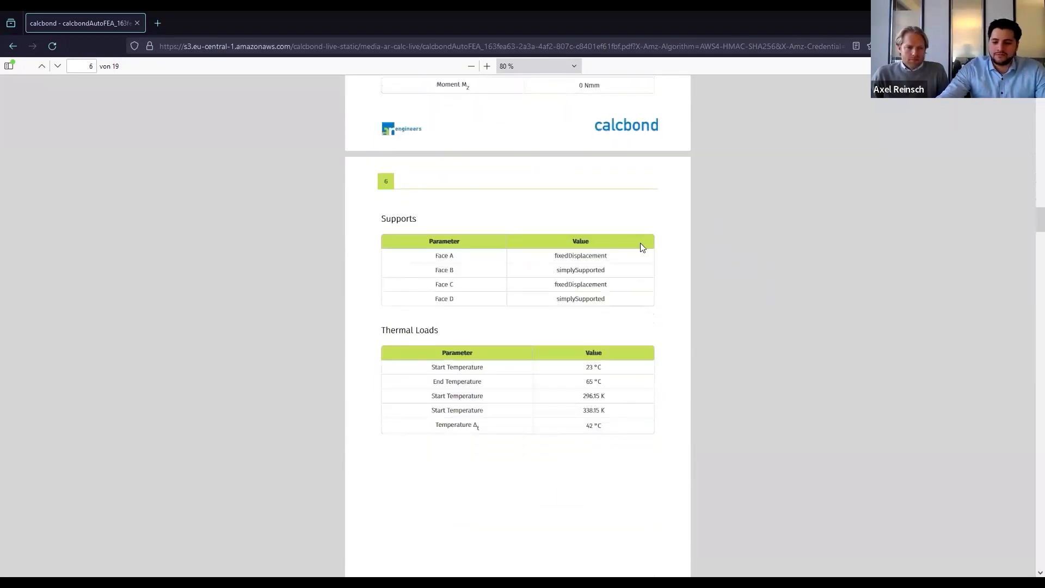
- Read the SikaPower-880 engineering data, additional product information and the adhesive data used for the calculation in the report
scroll(640, 243, down, 8)
scroll(637, 226, down, 3)
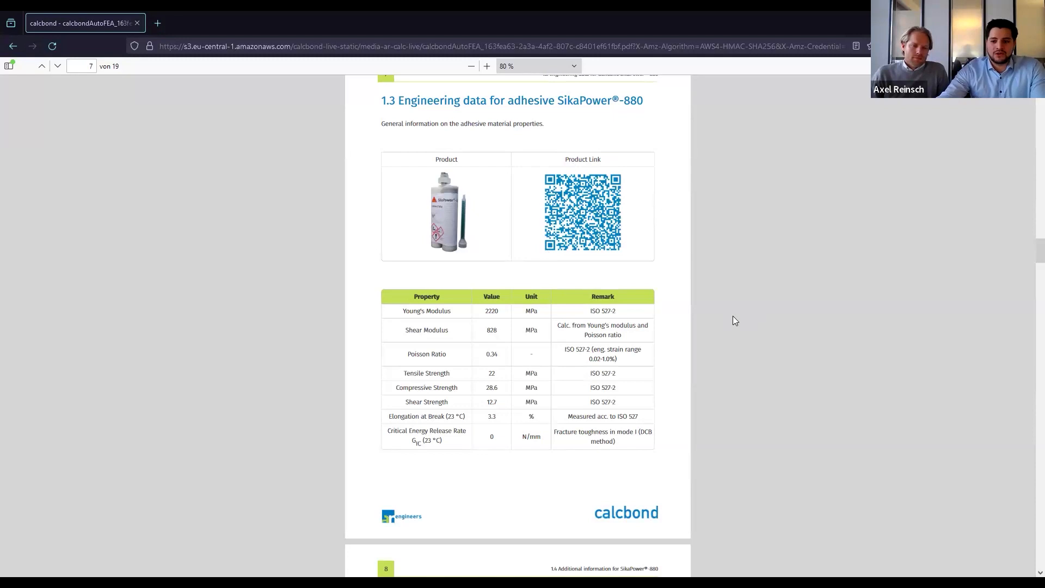
scroll(728, 326, down, 5)
scroll(717, 312, down, 8)
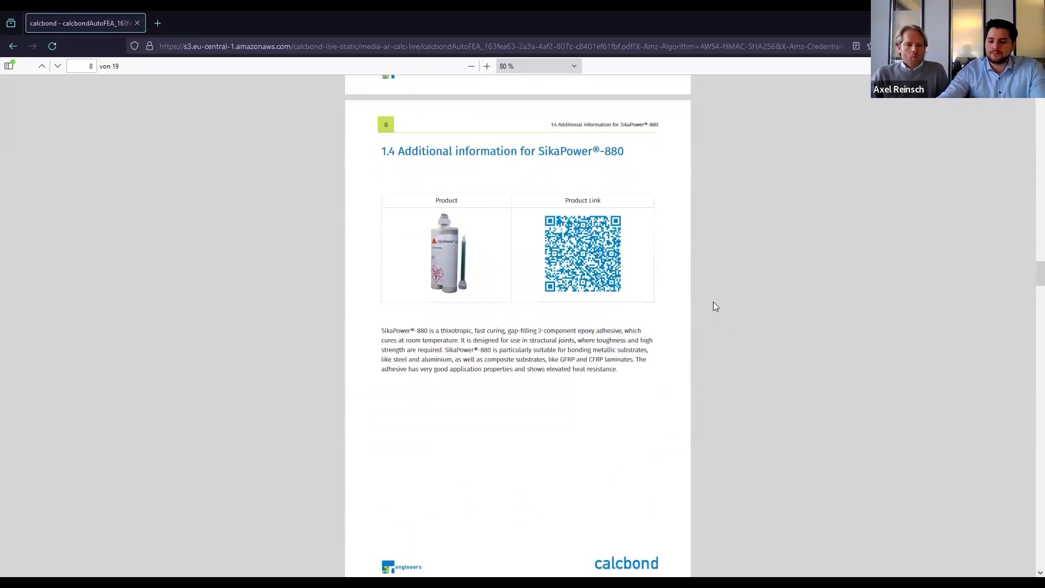
scroll(717, 284, down, 2)
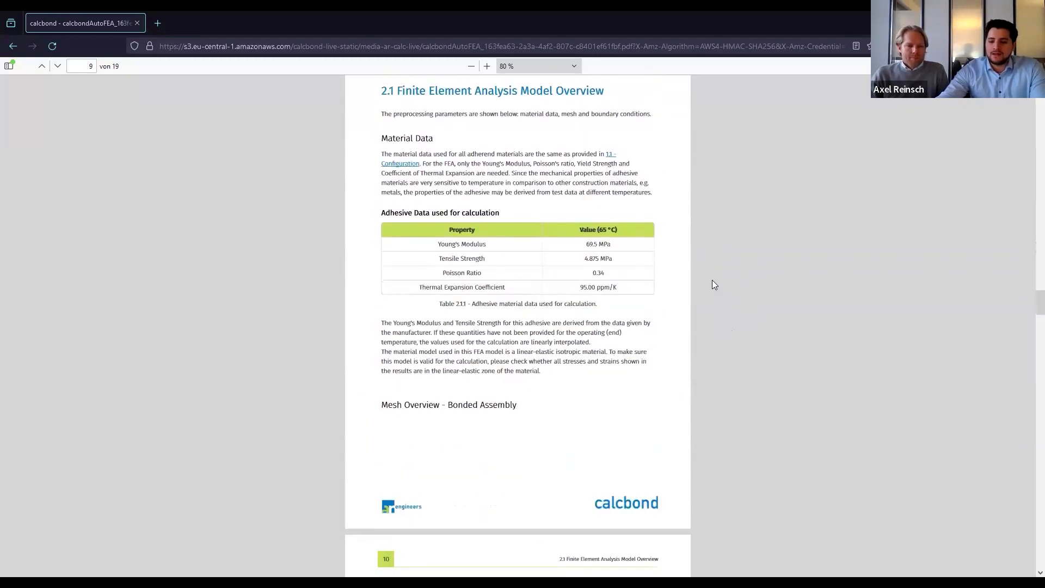
scroll(713, 280, up, 1)
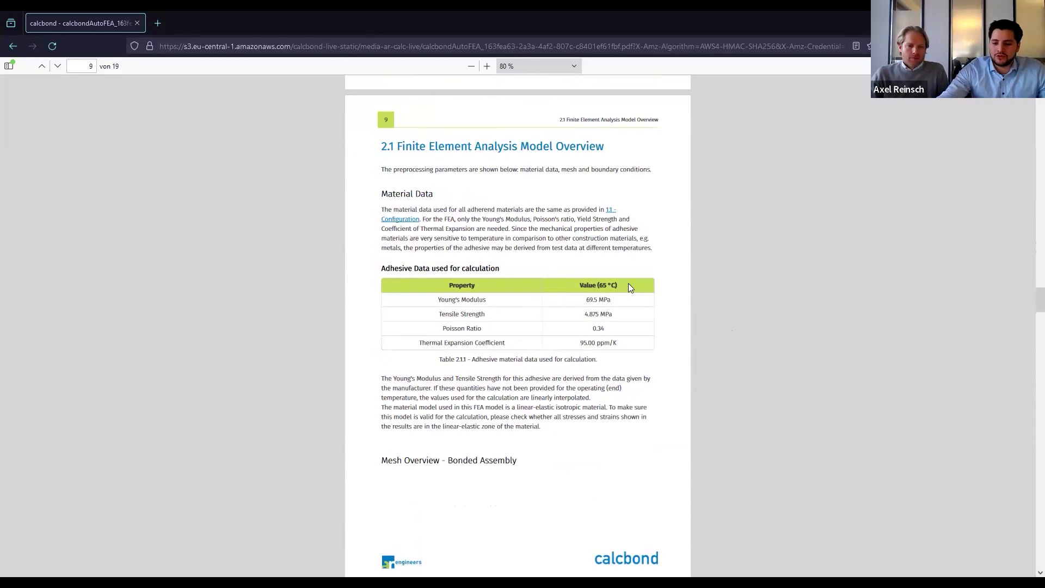
- Inspect the bonded assembly mesh figure enlarged, the adhesive mesh and the mesh statistics table in the report
scroll(684, 314, down, 10)
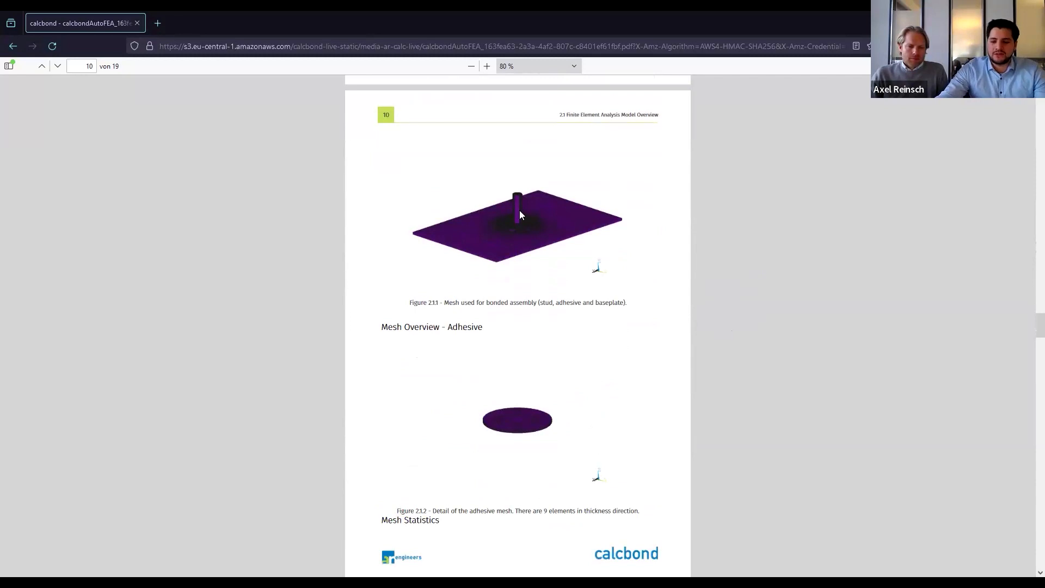
scroll(520, 209, up, 8)
scroll(522, 207, up, 6)
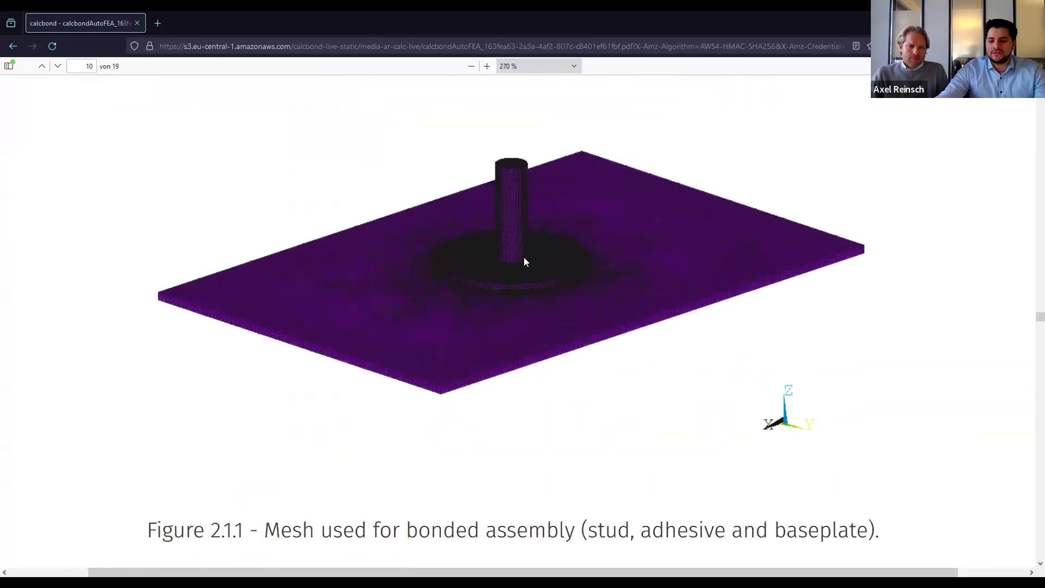
scroll(559, 306, up, 1)
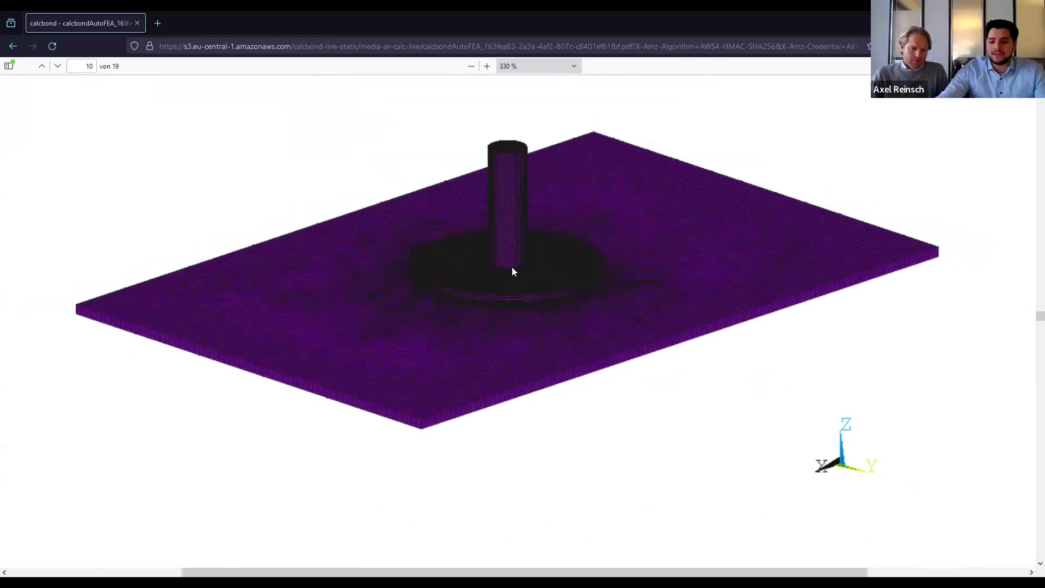
scroll(511, 266, down, 15)
scroll(711, 304, down, 5)
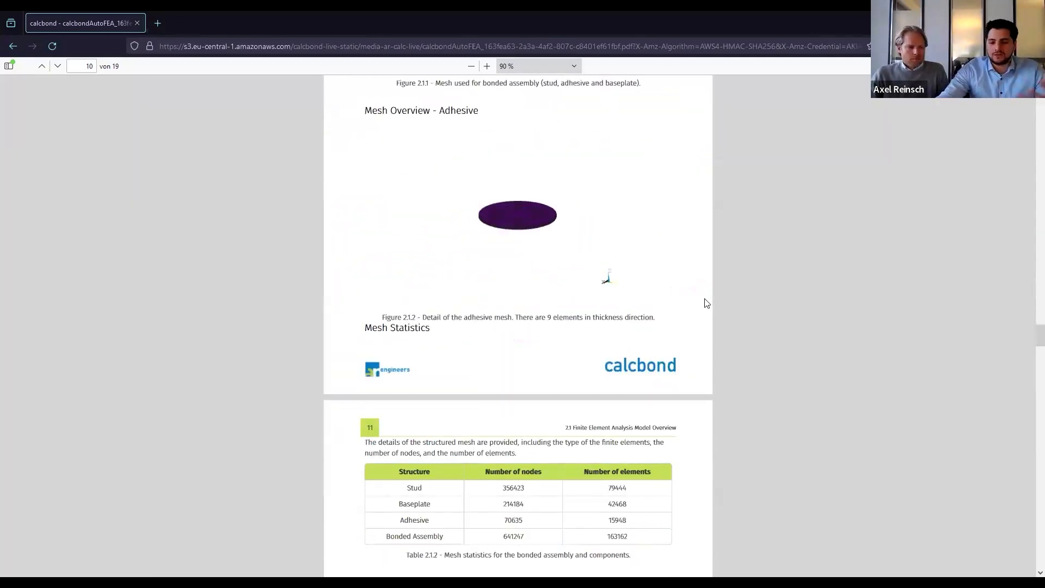
scroll(706, 303, down, 6)
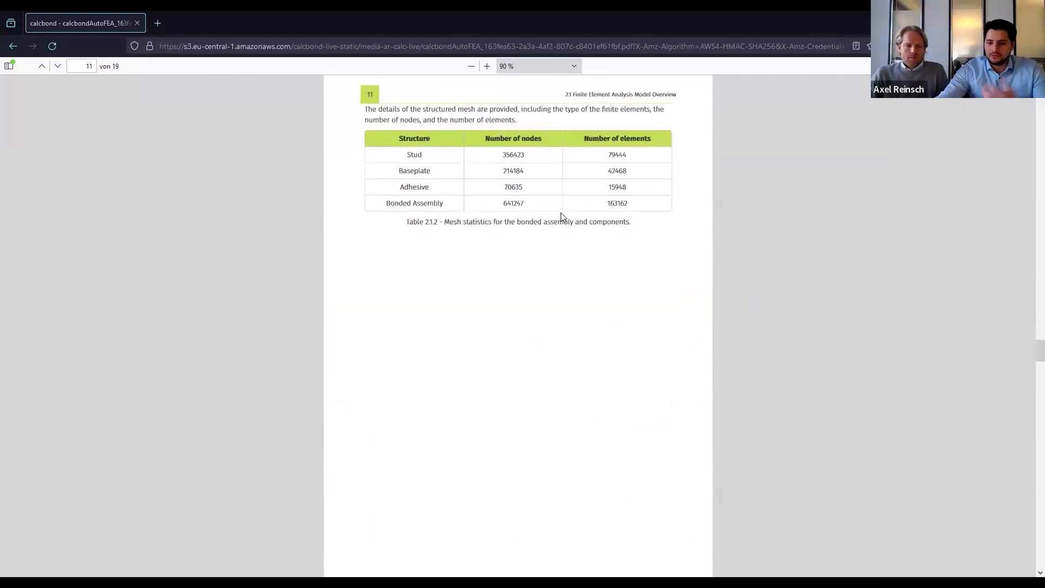
- Read the finite element results overview table for the bonded assembly, stud, baseplate and adhesive in the report
scroll(675, 242, down, 2)
scroll(657, 250, down, 12)
scroll(610, 264, down, 7)
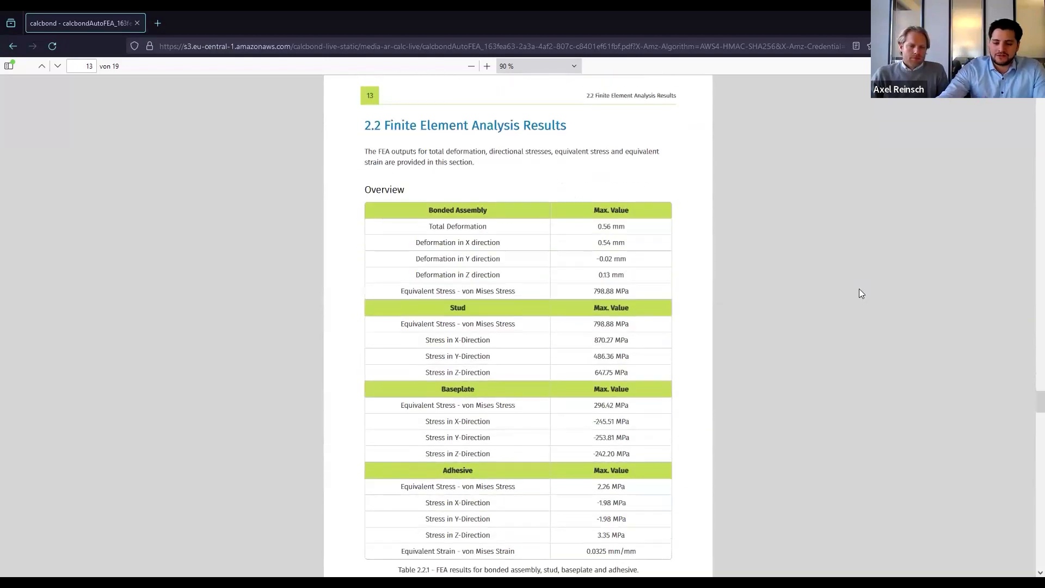
scroll(858, 291, down, 1)
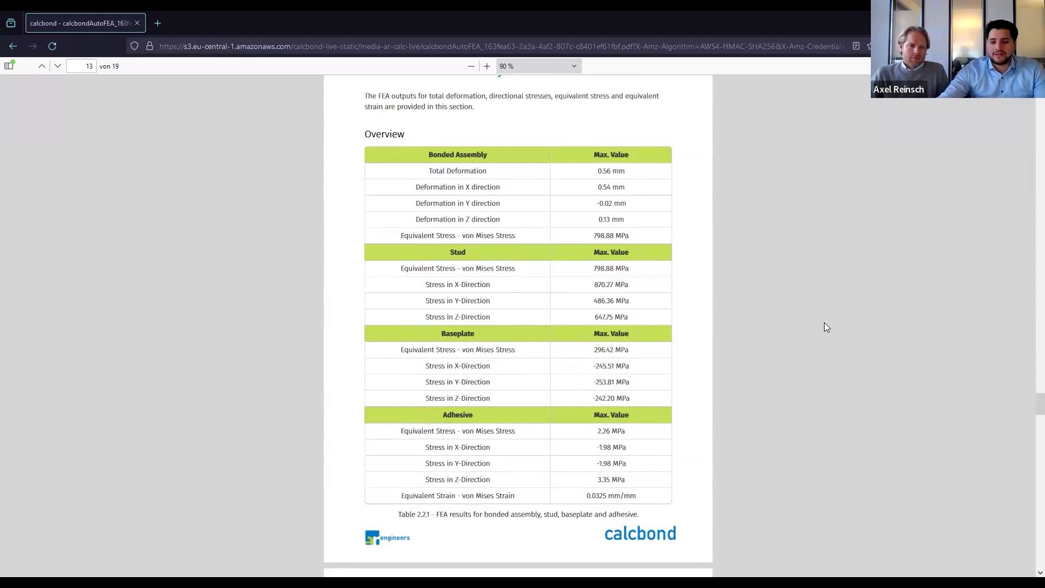
- Inspect the report's total deformation and equivalent stress figures for the assembly and its components, plus the adhesive strain figure
scroll(609, 262, down, 7)
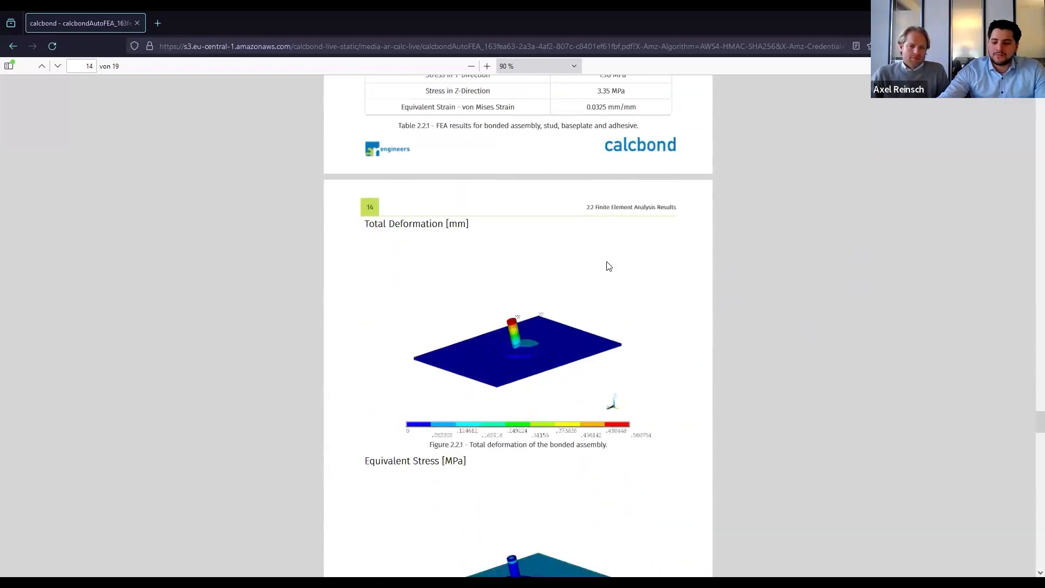
scroll(615, 250, down, 3)
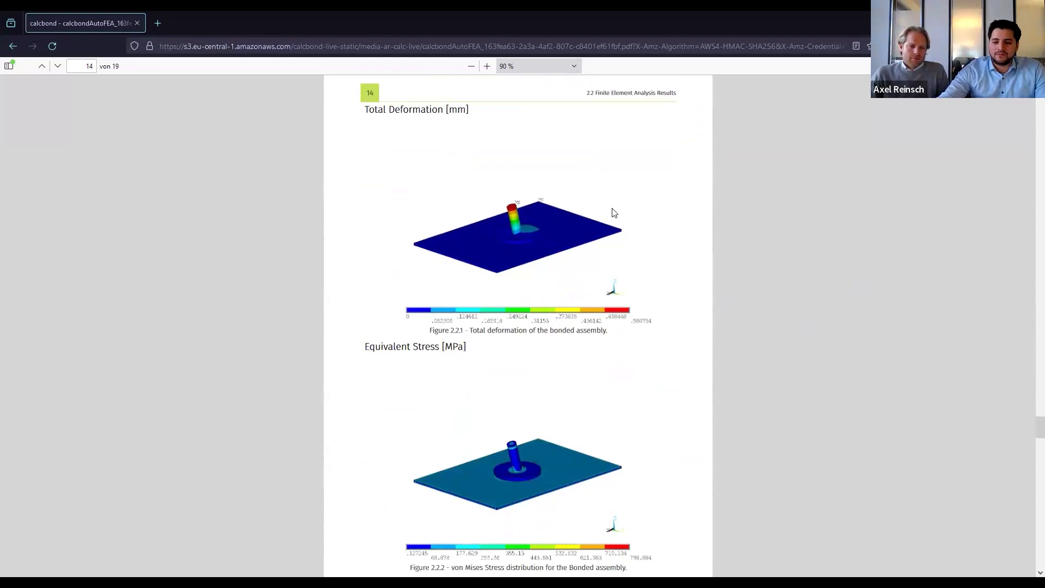
scroll(614, 213, down, 2)
scroll(610, 213, down, 8)
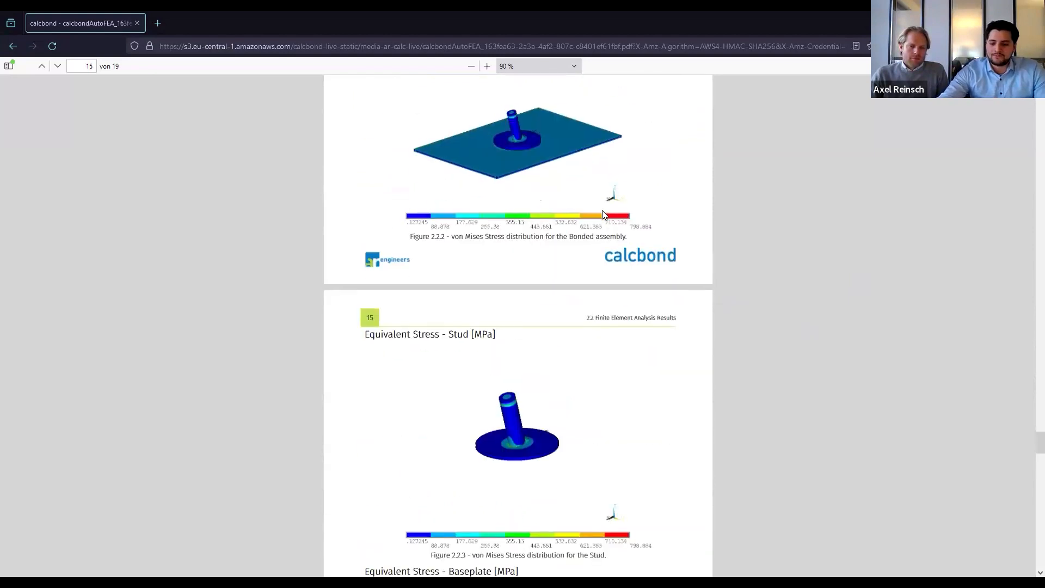
scroll(600, 212, down, 10)
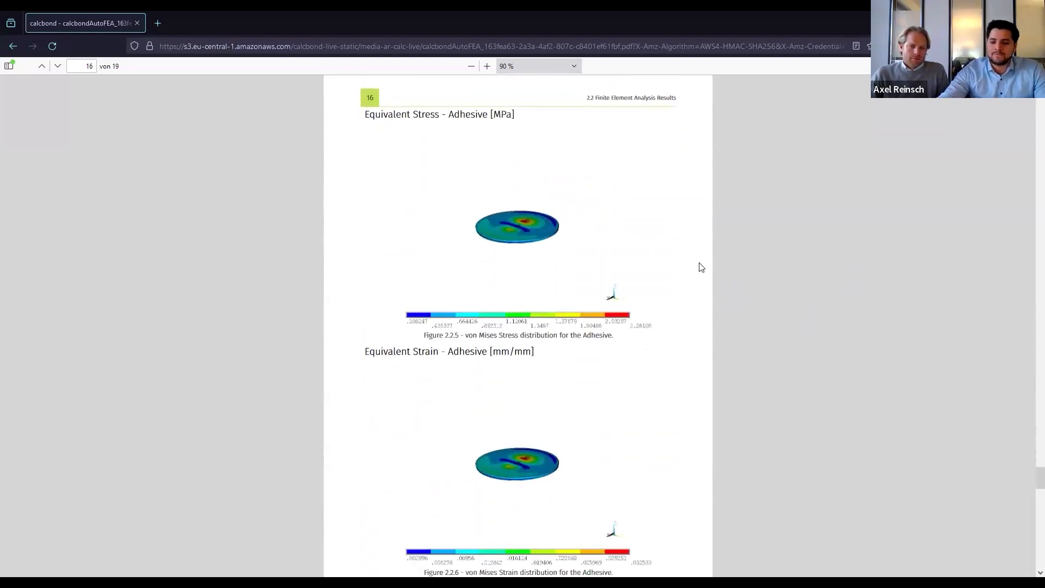
- Read the report's Inverse Reserve Factors, General Remarks and Further Information sections through to the last page
scroll(626, 268, down, 8)
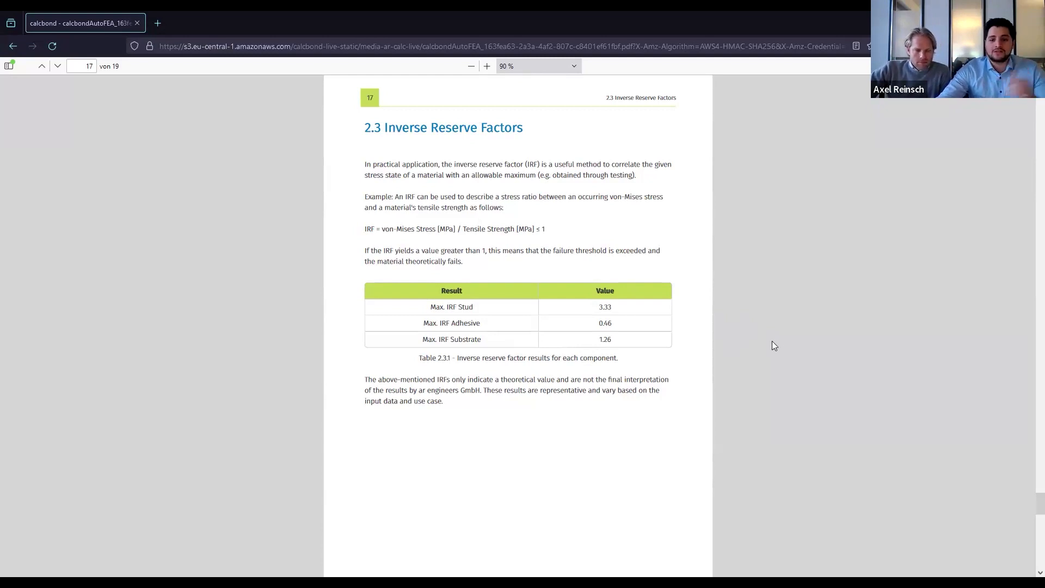
scroll(772, 341, down, 3)
scroll(777, 334, down, 5)
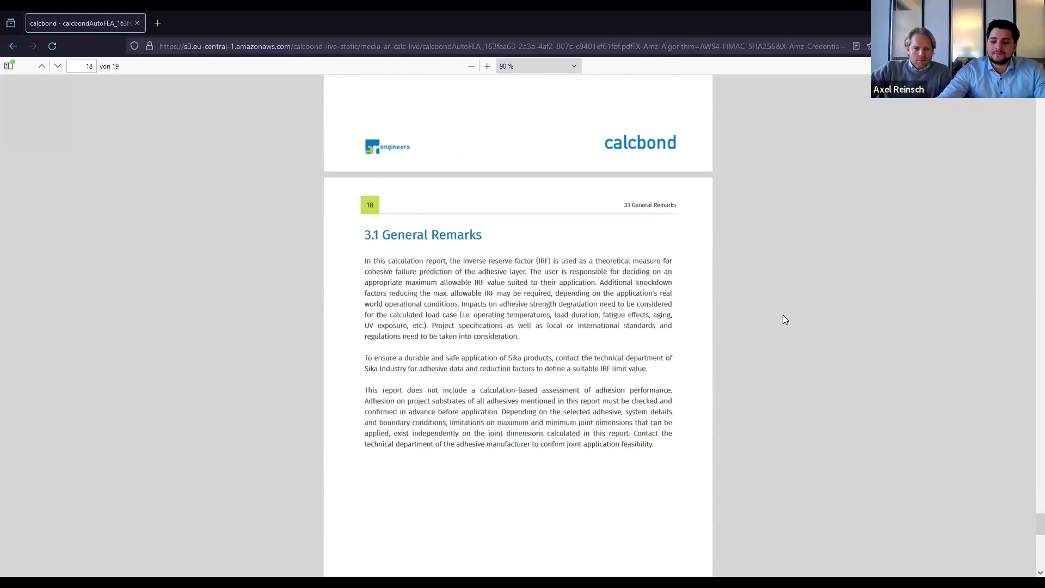
scroll(785, 319, down, 2)
scroll(783, 317, down, 9)
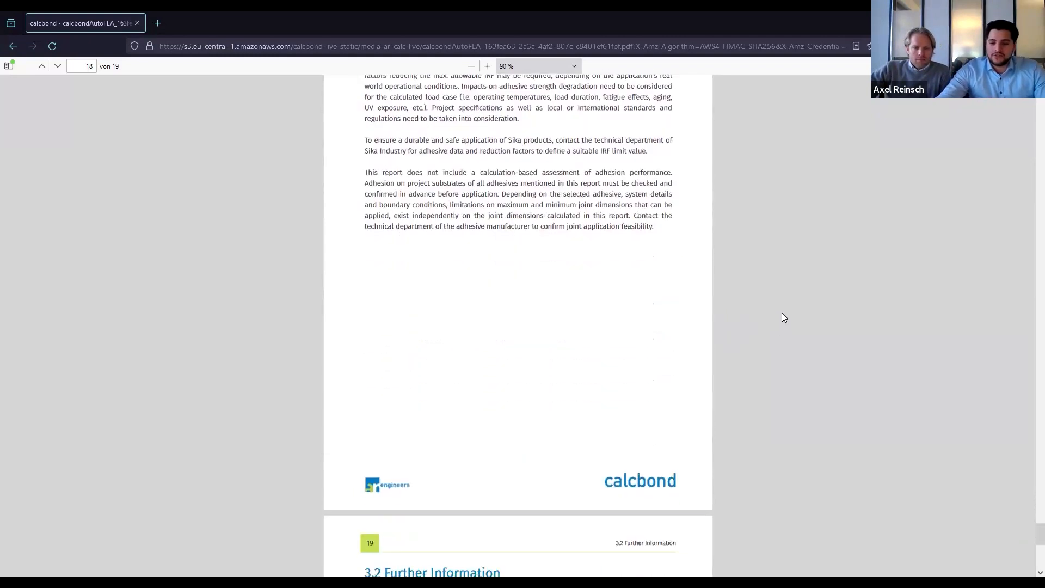
scroll(782, 314, down, 2)
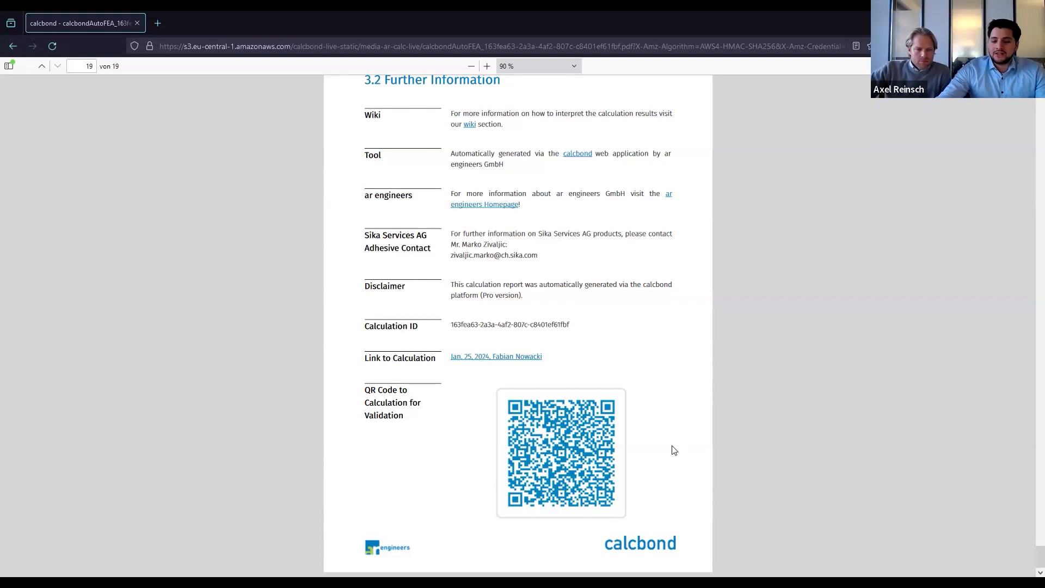
- Enlarge the report's last page to 150 % zoom and follow its link to the online calculation
scroll(637, 427, up, 2)
scroll(638, 427, up, 3)
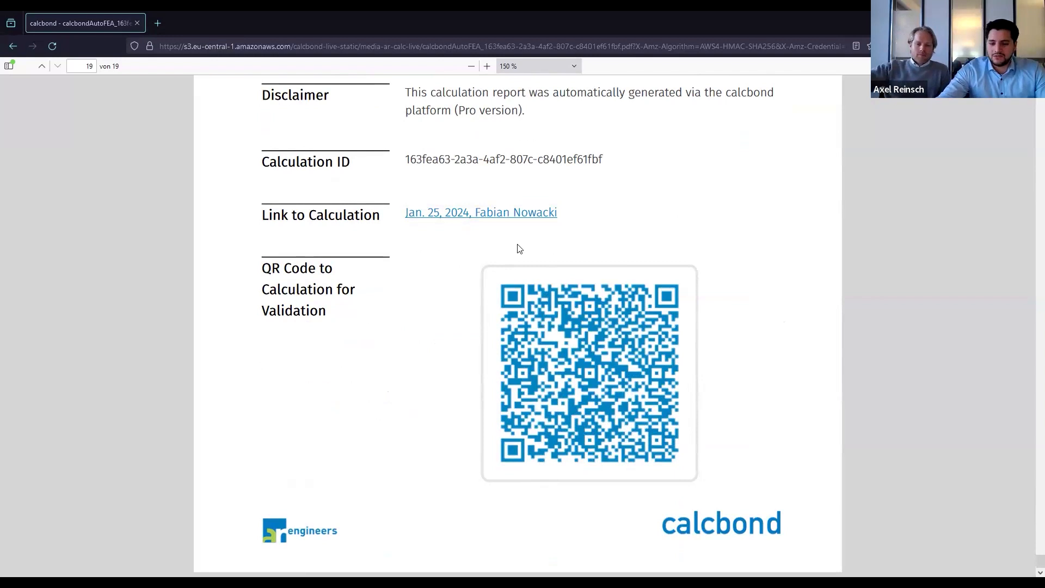
click(453, 216)
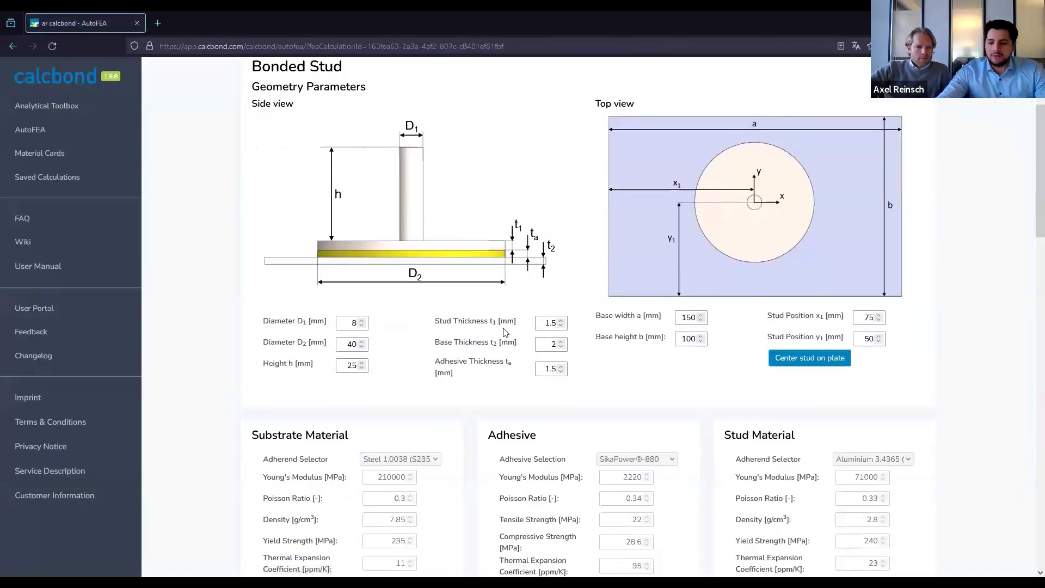
- Review the linked bonded stud calculation's support settings, mesh statistics, stress results and deformation and stress plots
scroll(560, 347, down, 3)
scroll(562, 347, down, 20)
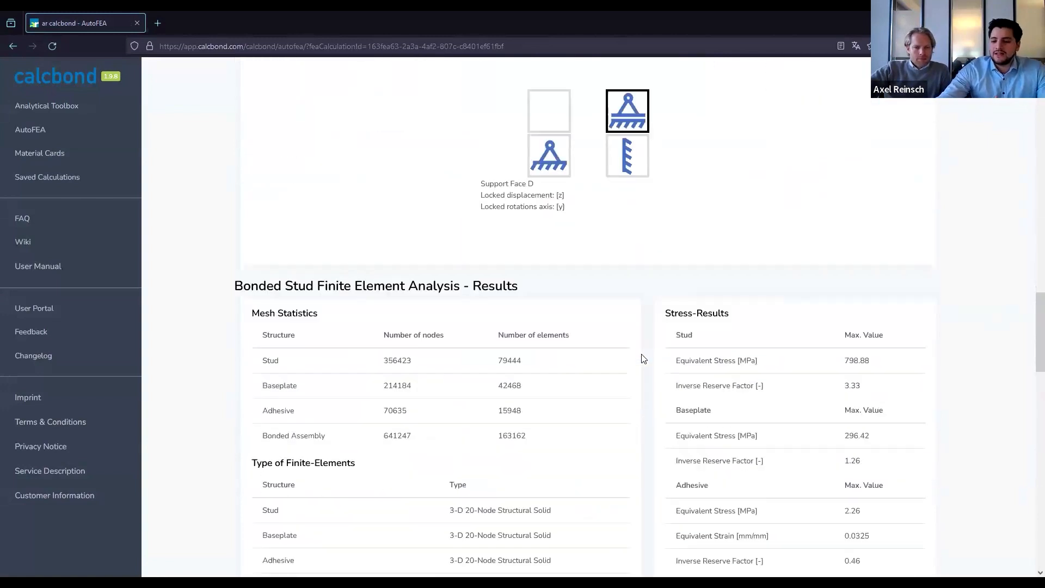
scroll(662, 348, down, 15)
scroll(525, 331, up, 16)
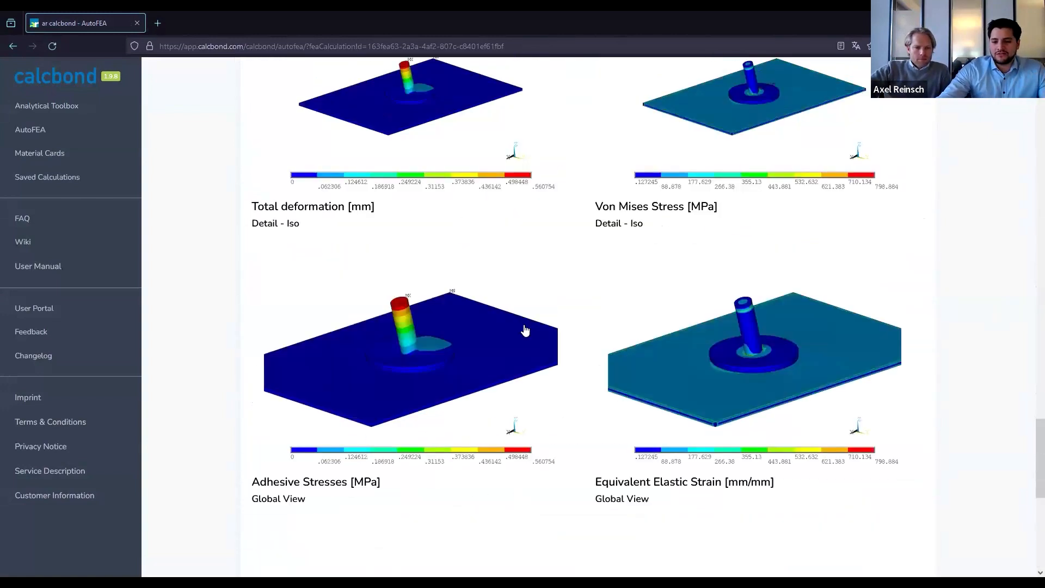
scroll(395, 275, up, 10)
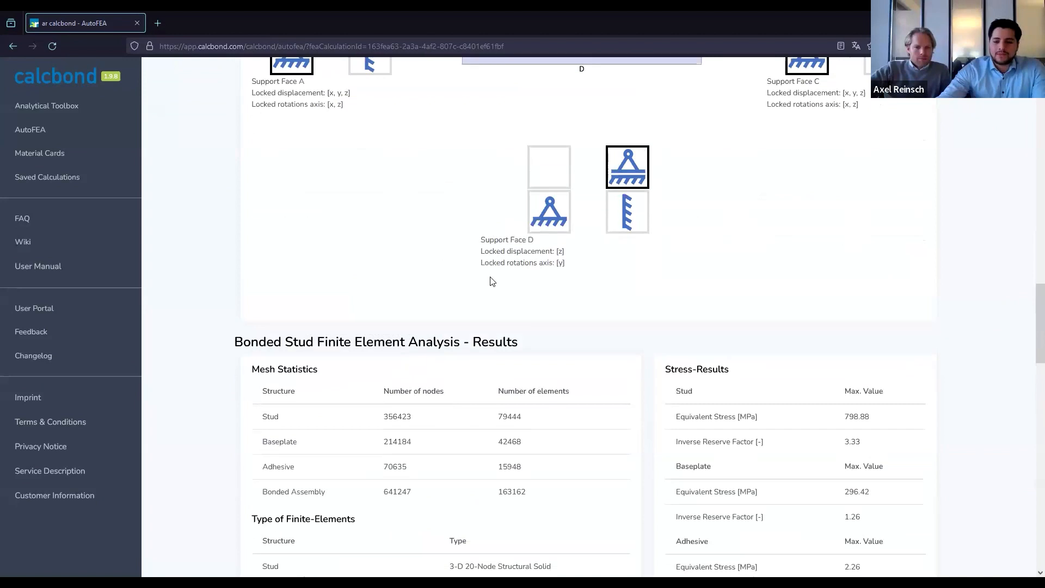